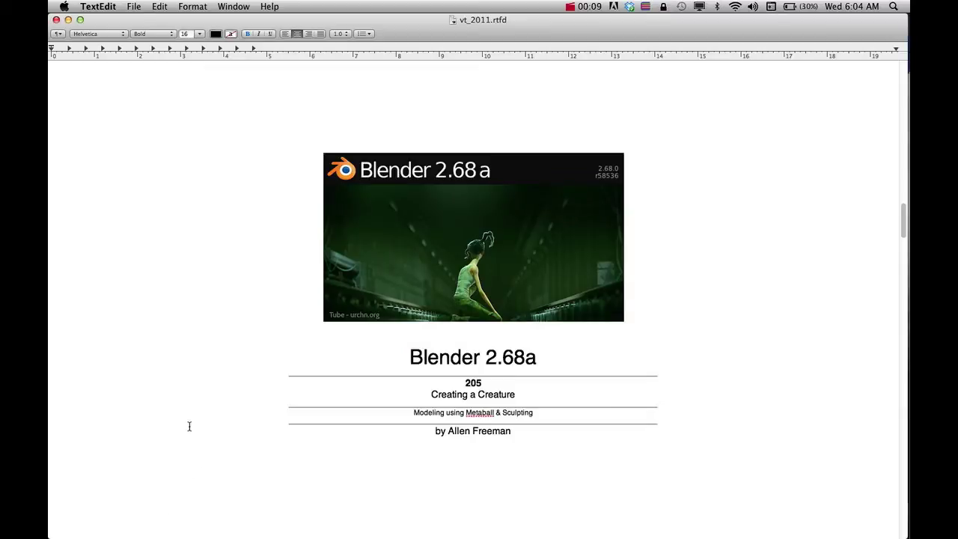
Step: Switch to Blender and orbit around the pink metaball creature to see it from several sides
key("super+Tab")
key("super+Tab")
key("super+Tab")
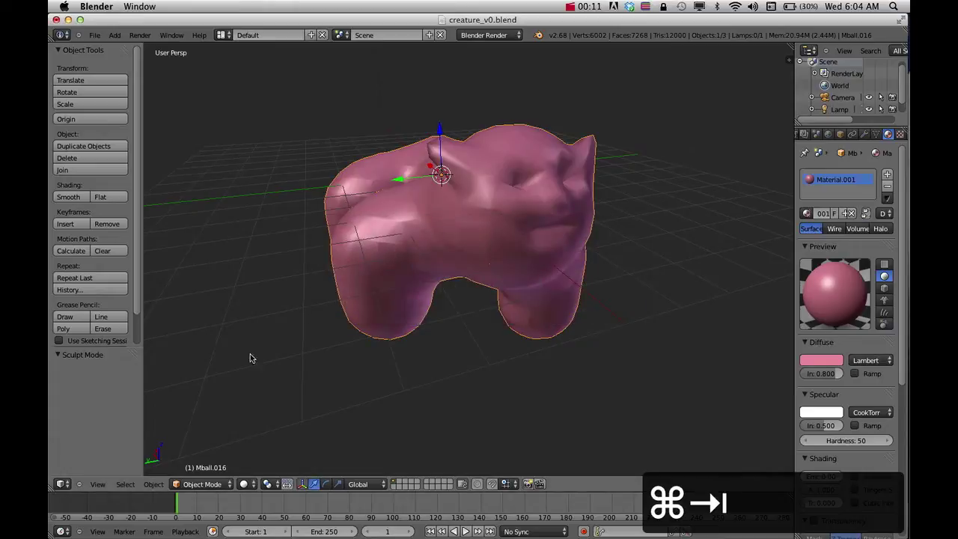
middle_click_drag(357, 299, 429, 314)
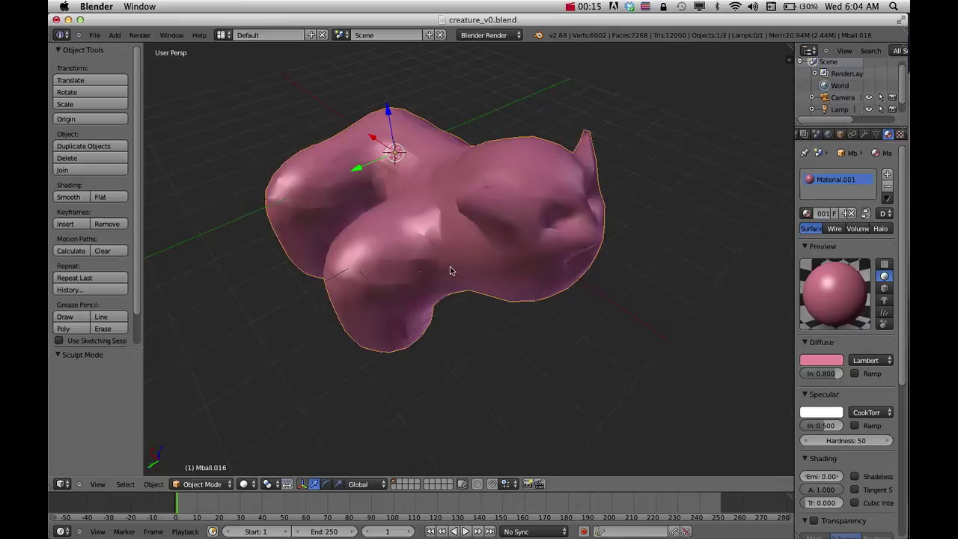
mouse_move(464, 234)
middle_mouse_down()
mouse_move(462, 270)
mouse_move(472, 252)
mouse_move(465, 247)
middle_mouse_up()
Step: Reload the default start-up file as a new scene and delete its default cube
left_click(94, 35)
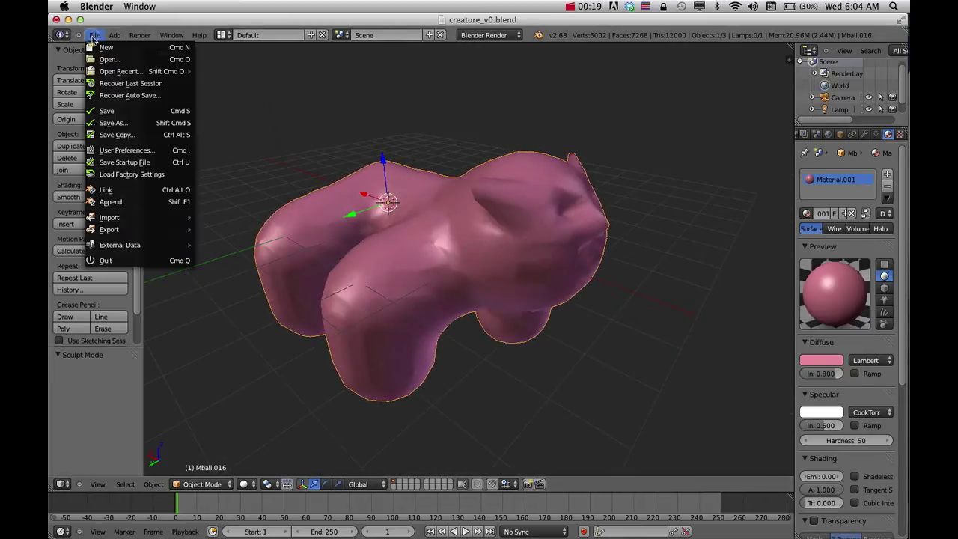
left_click(117, 110)
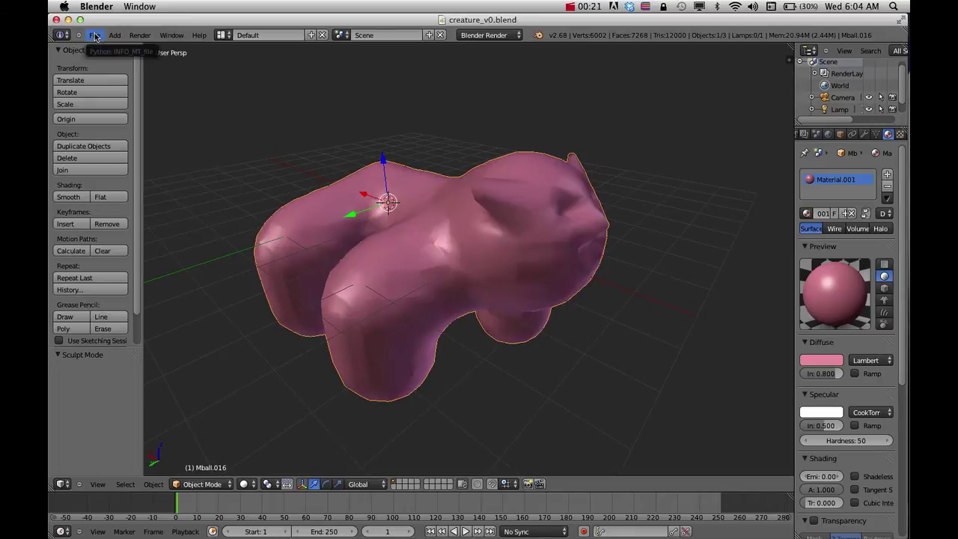
left_click(94, 36)
left_click(112, 48)
left_click(112, 48)
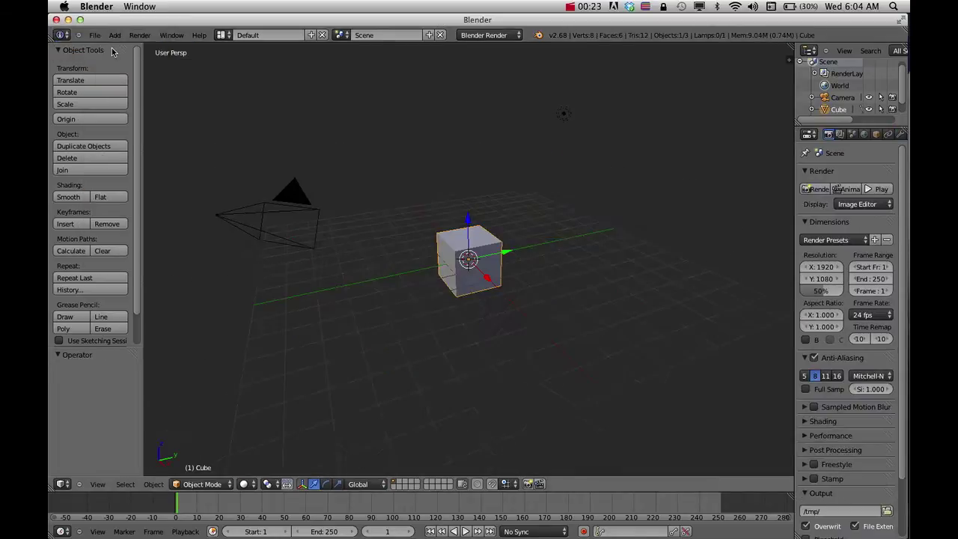
key("x")
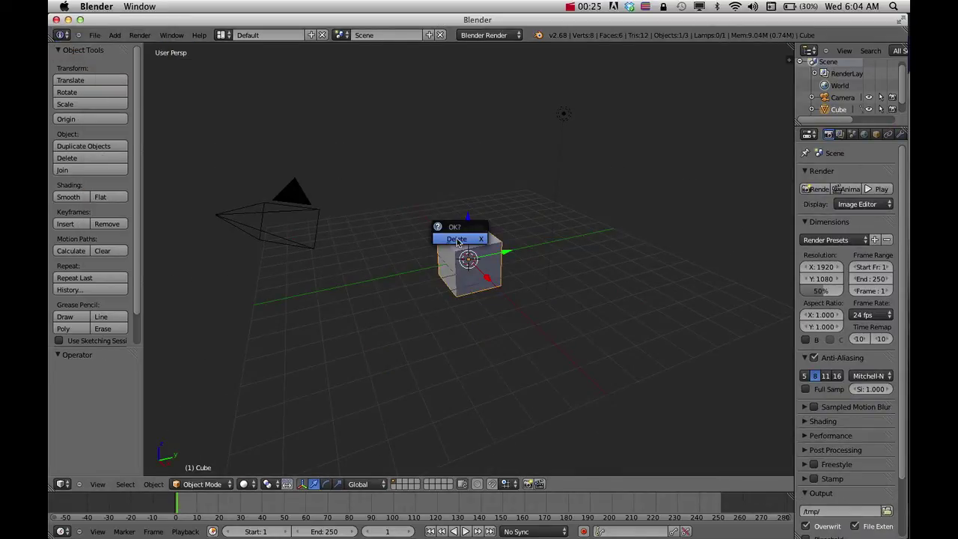
left_click(458, 240)
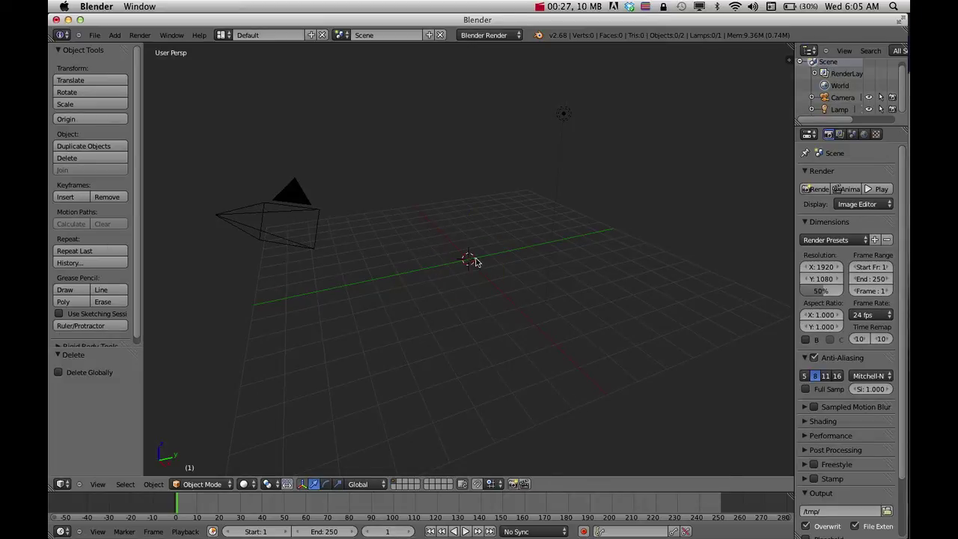
Step: Add a metaball Ball at the scene origin and orbit around it to inspect it
left_click(115, 35)
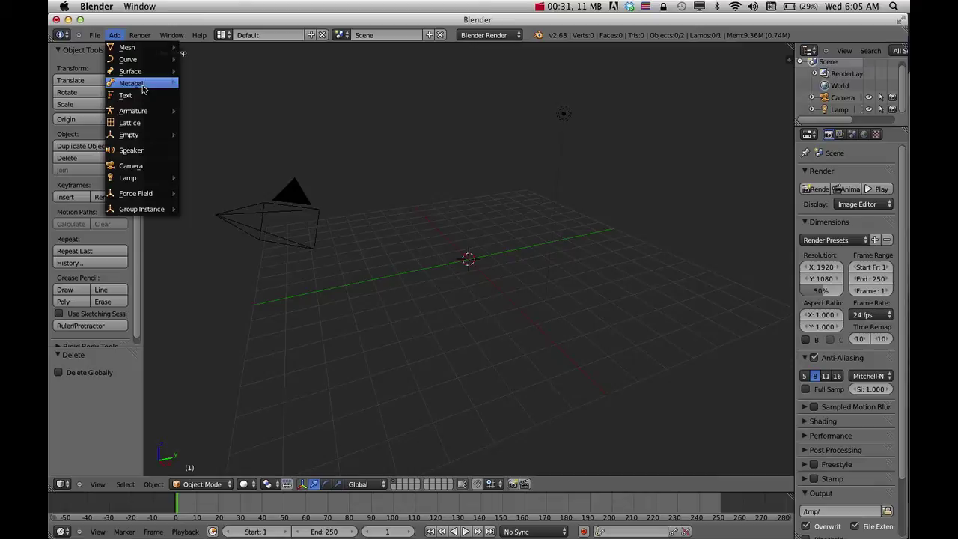
mouse_move(136, 84)
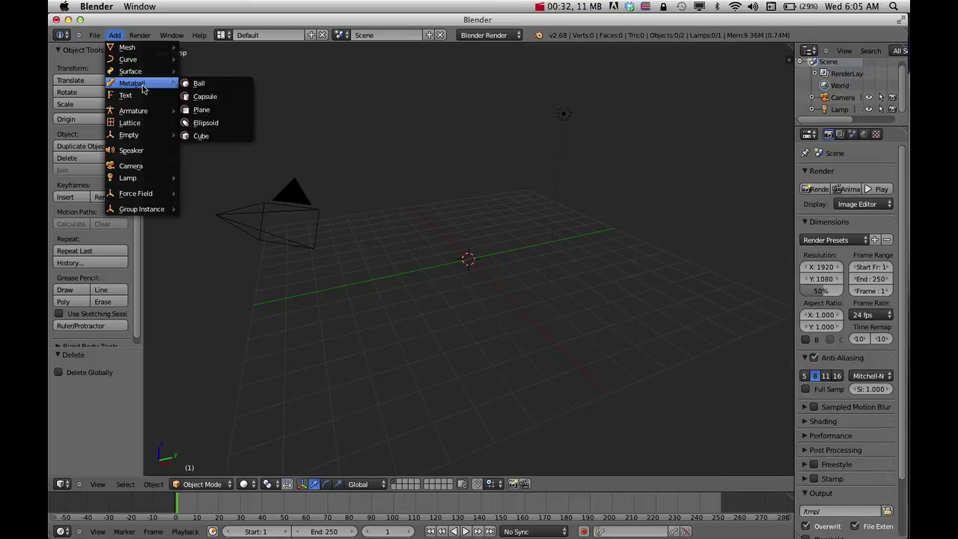
left_click(208, 87)
middle_click_drag(515, 260, 479, 247)
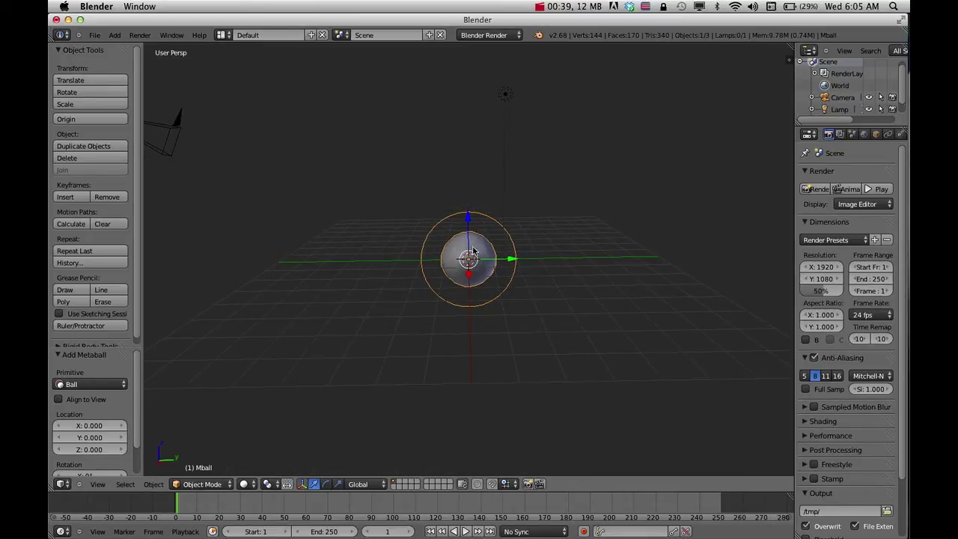
mouse_move(469, 259)
middle_mouse_down()
mouse_move(490, 258)
mouse_move(469, 261)
middle_mouse_up()
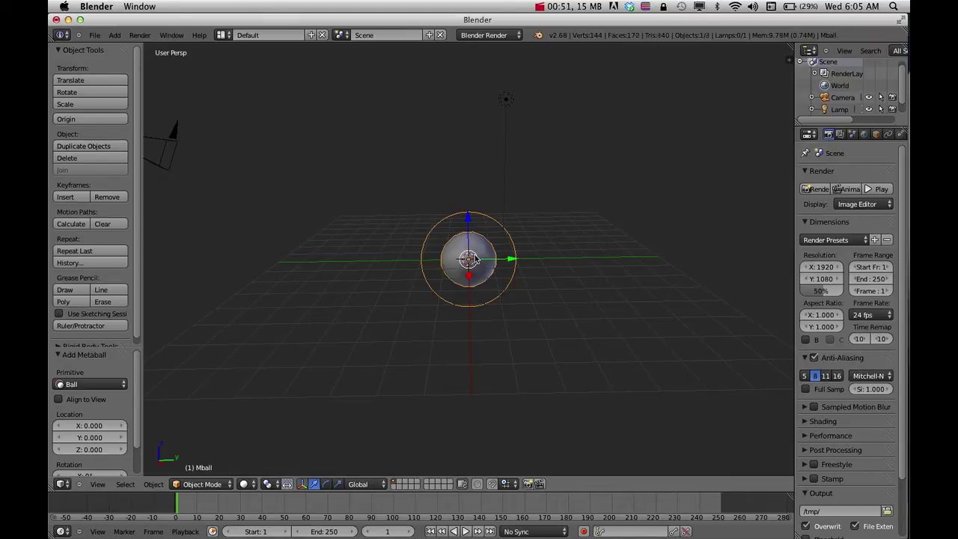
key("shift+d")
left_click(440, 257)
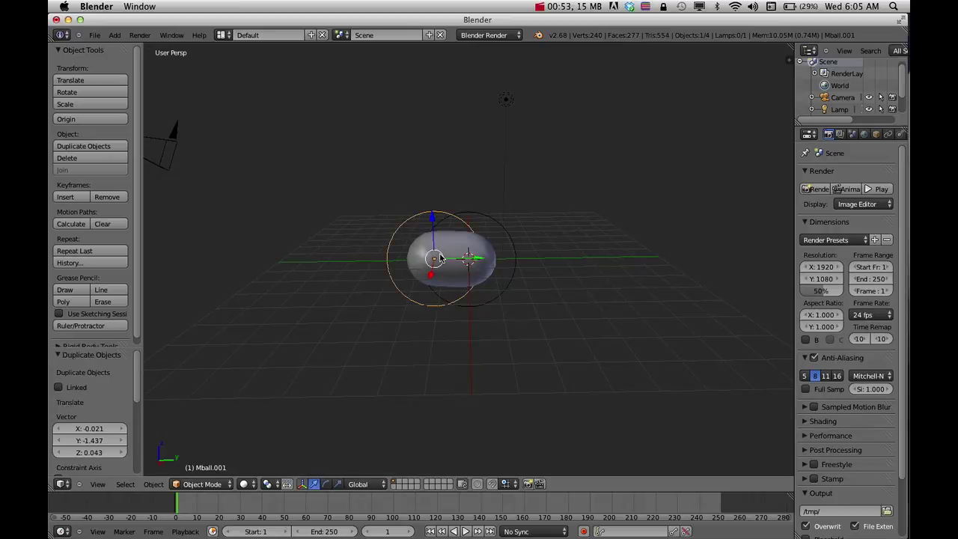
key("shift+d")
left_click(437, 231)
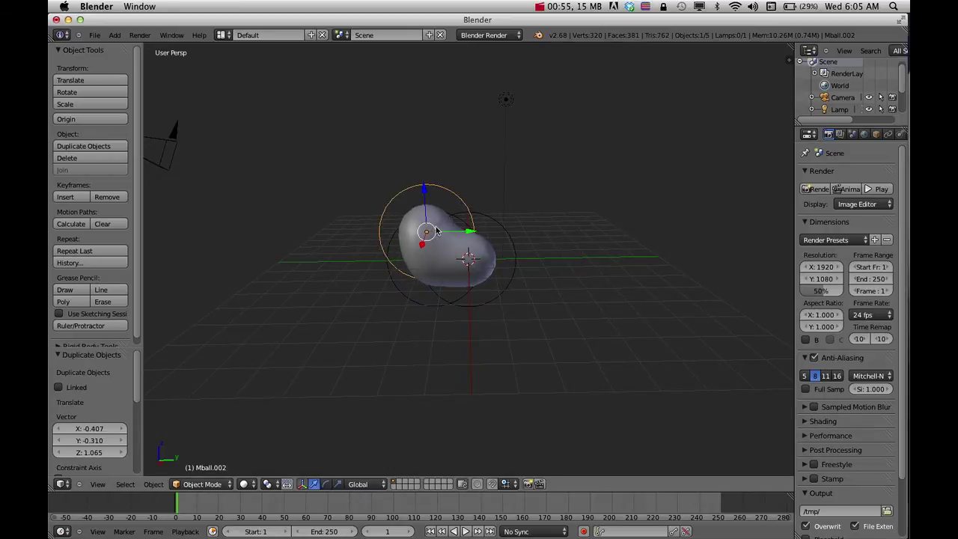
key("shift+d")
left_click(414, 231)
middle_click_drag(419, 236, 516, 283)
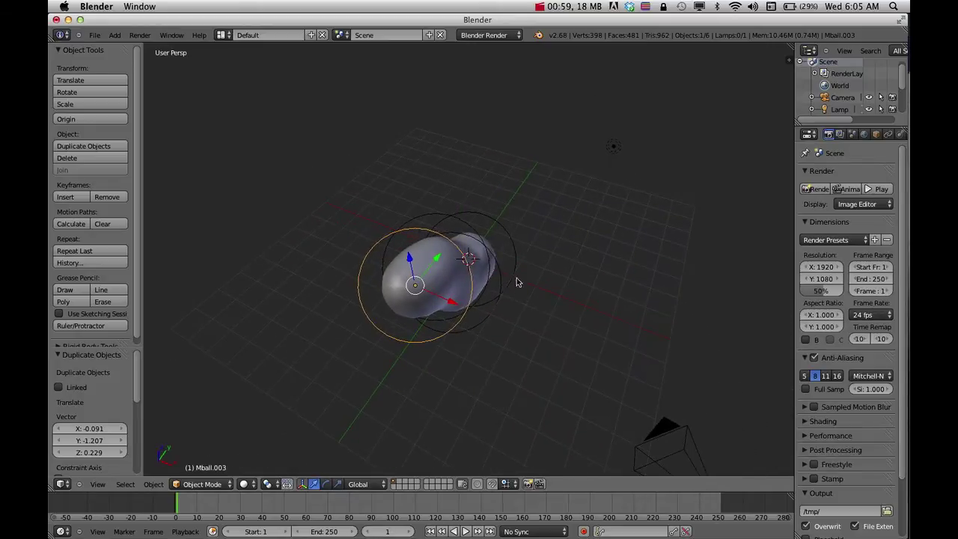
key("super+z")
key("super+z")
key("super+z")
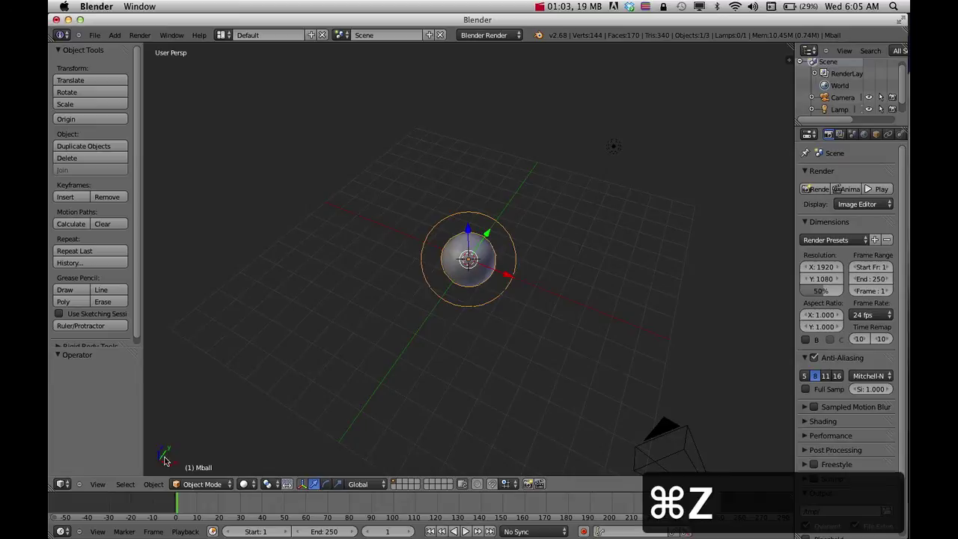
Step: In front view, place two X-constrained metaball copies in a row left of the original
left_click(98, 484)
mouse_move(123, 360)
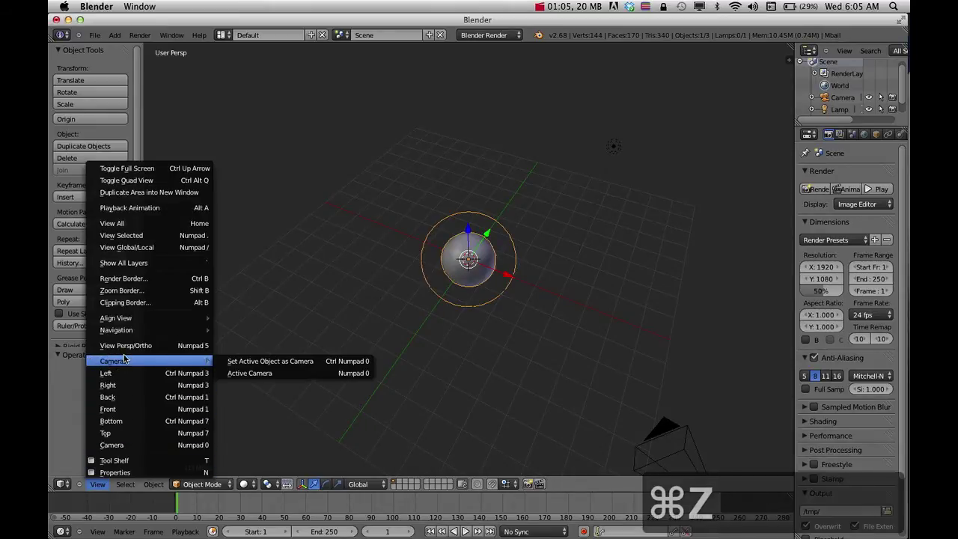
left_click(134, 409)
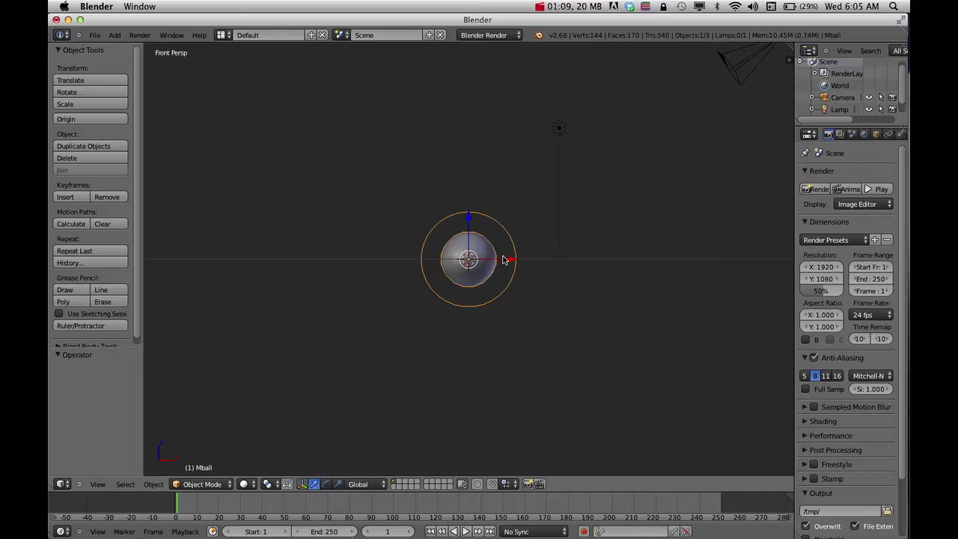
key("shift+d")
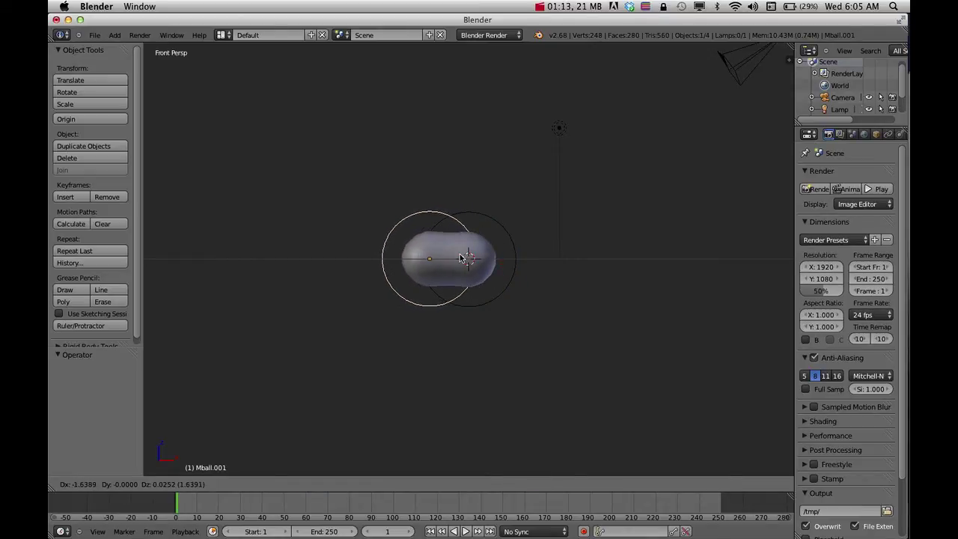
key("x")
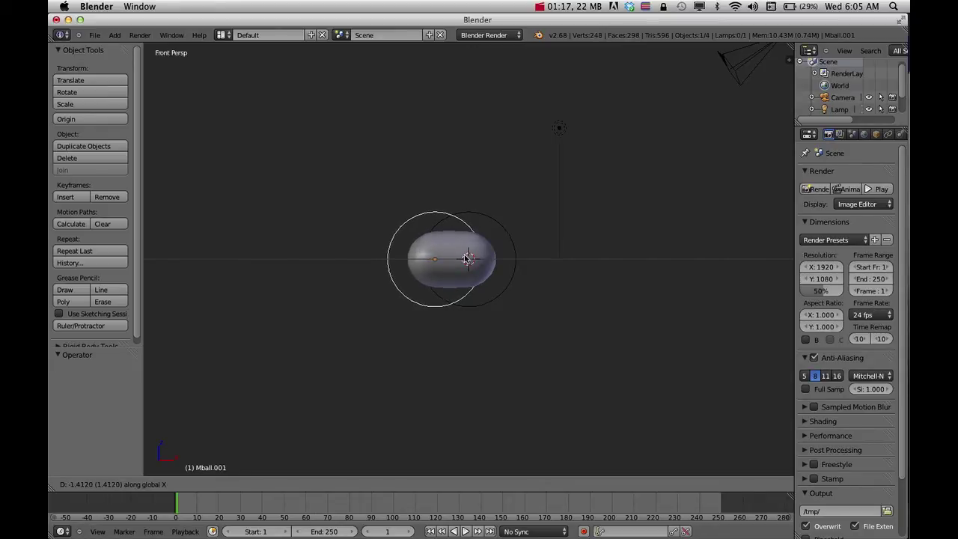
left_click(466, 257)
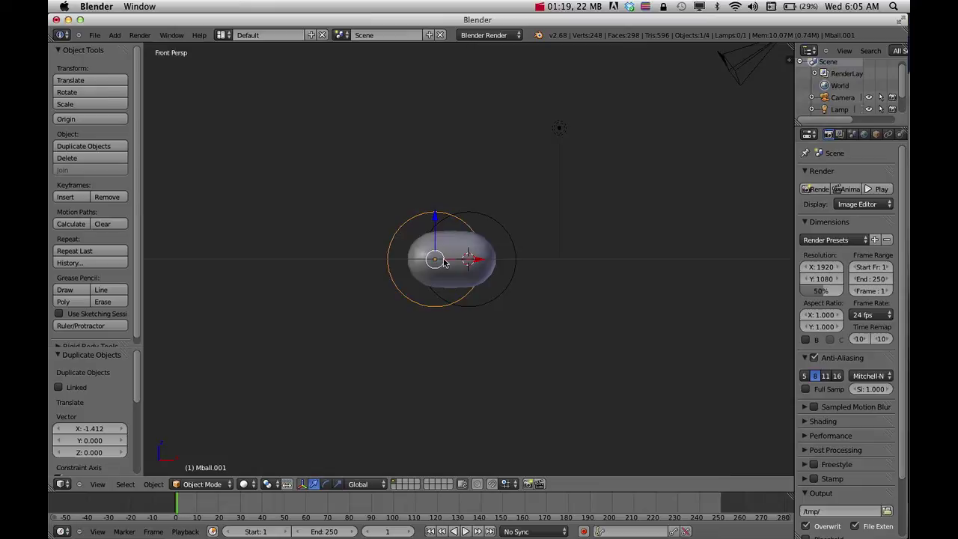
key("shift+d")
key("x")
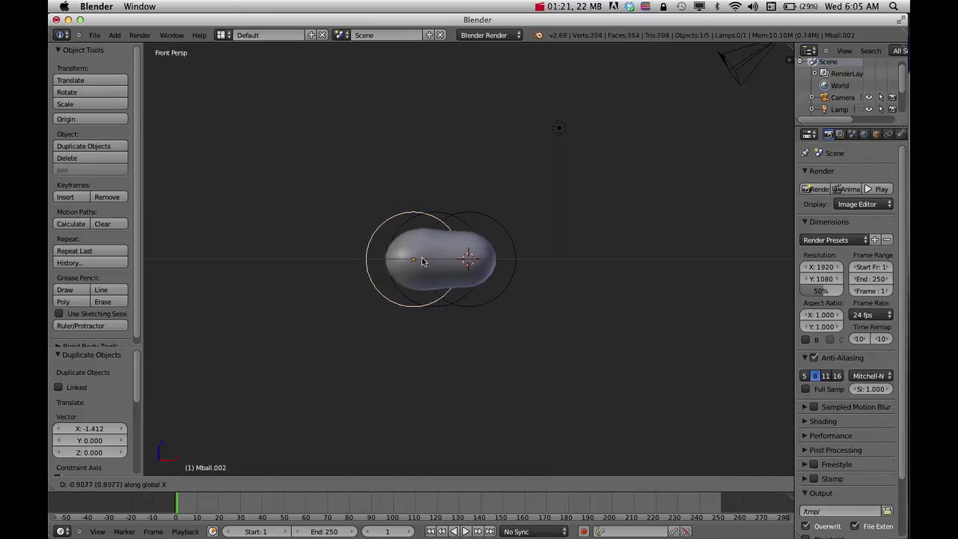
left_click(408, 261)
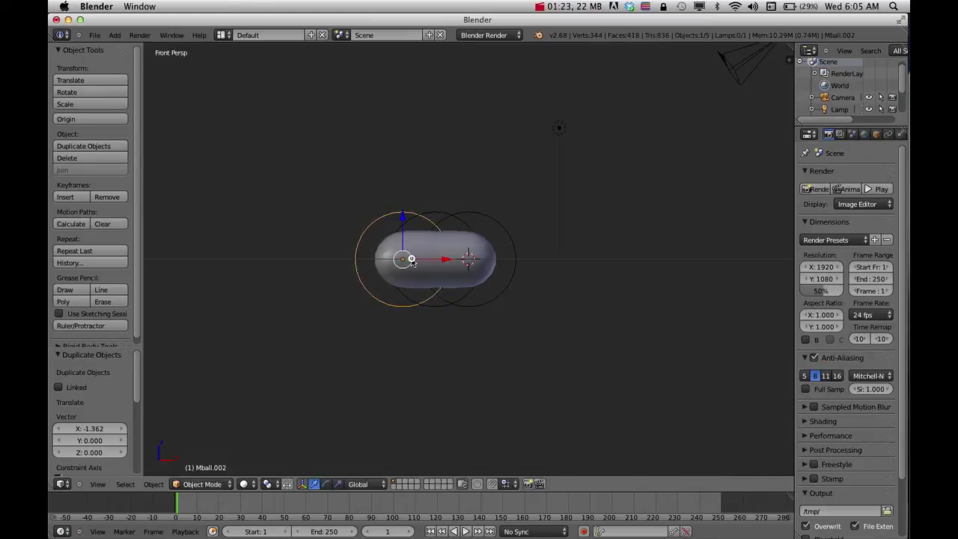
middle_click_drag(408, 268, 498, 295)
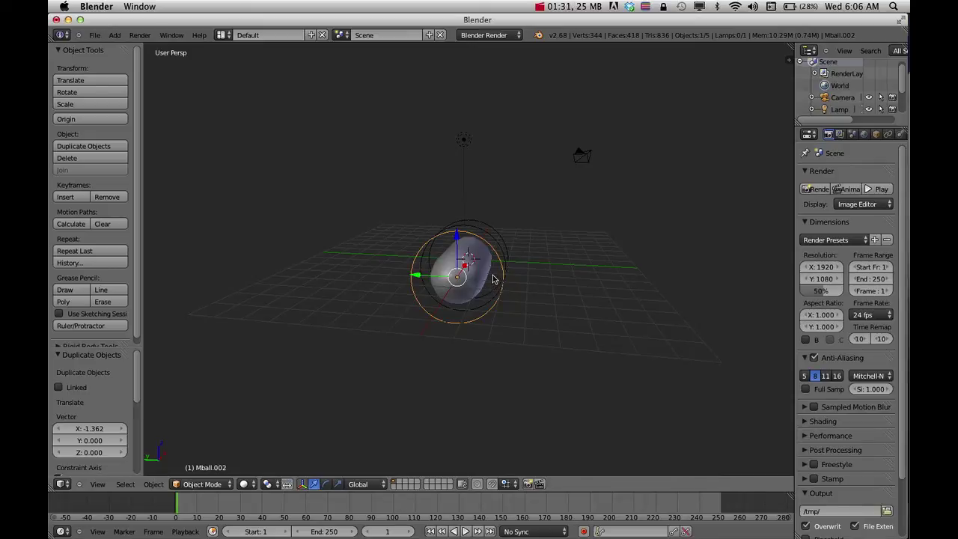
Step: Duplicate a single metaball, then undo that copy
key("shift+d")
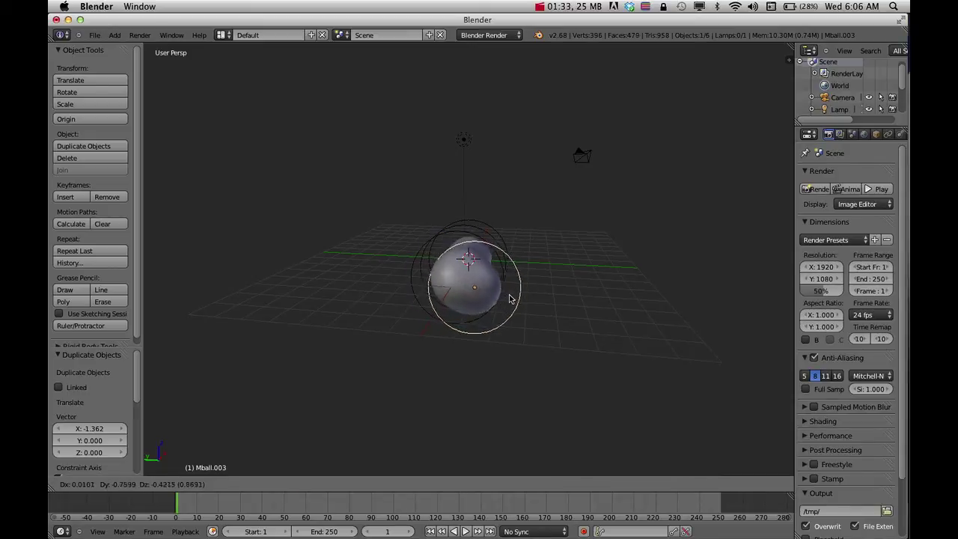
left_click(524, 307)
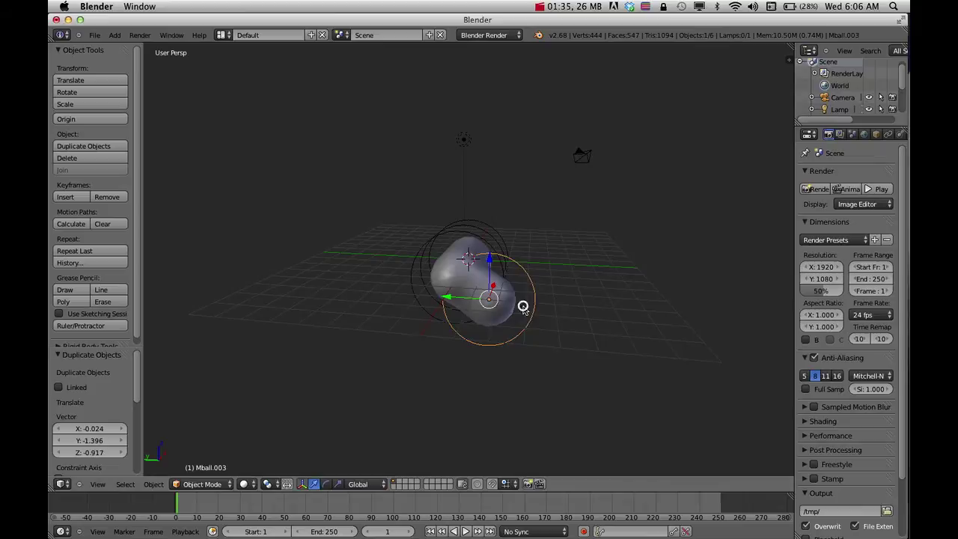
middle_click_drag(494, 296, 477, 282)
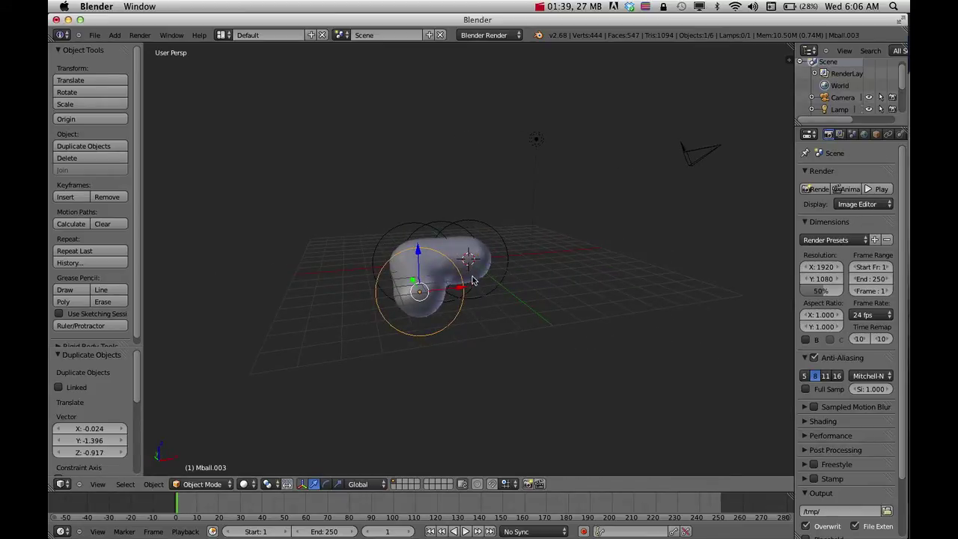
key("super+z")
mouse_move(452, 280)
middle_mouse_down()
mouse_move(472, 287)
mouse_move(456, 273)
middle_mouse_up()
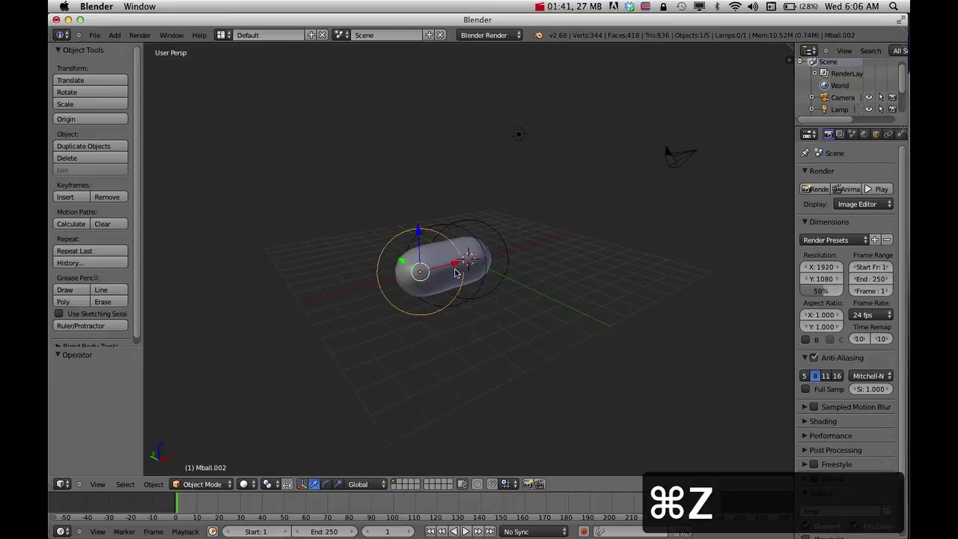
Step: Add Mball to the selection, duplicate the pair and place the copies beside the body
right_click(512, 227, "shift")
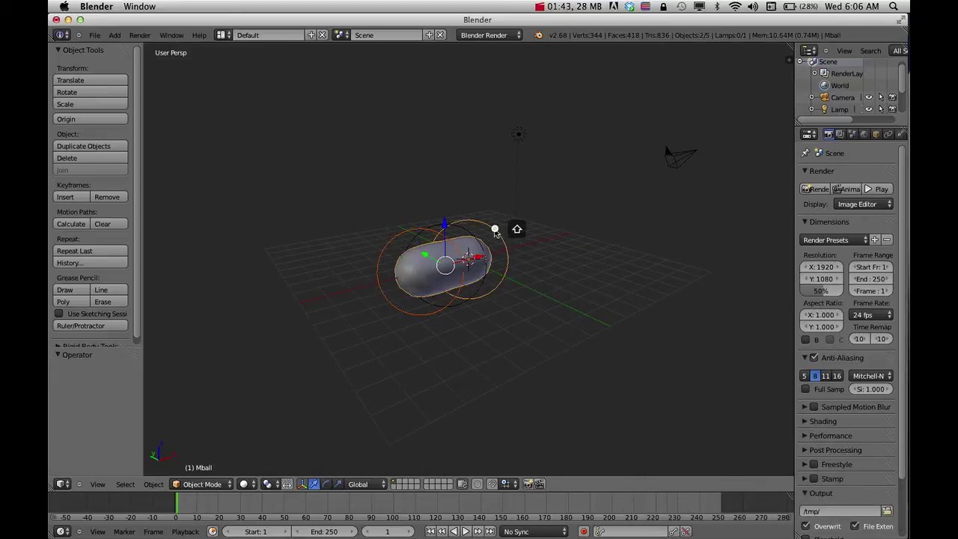
middle_click_drag(512, 226, 545, 274)
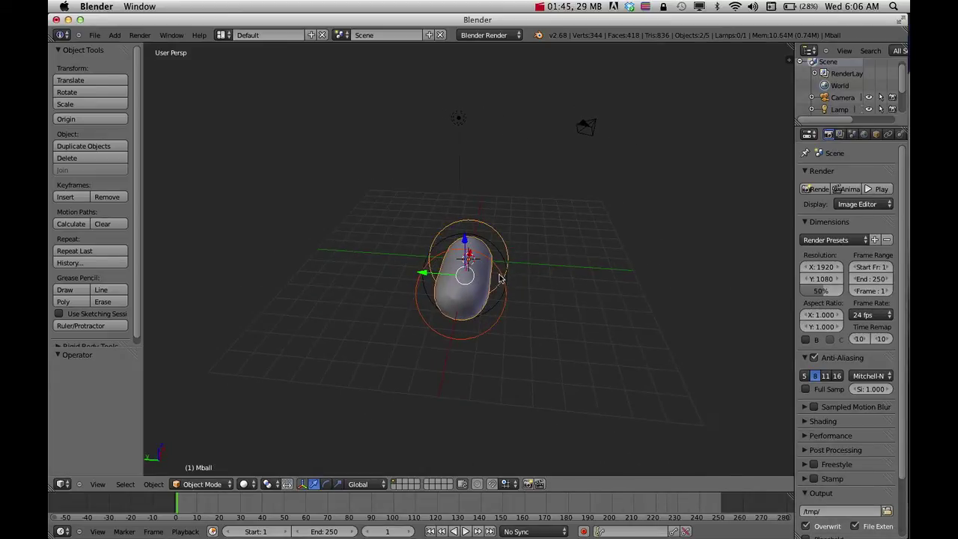
key("shift+d")
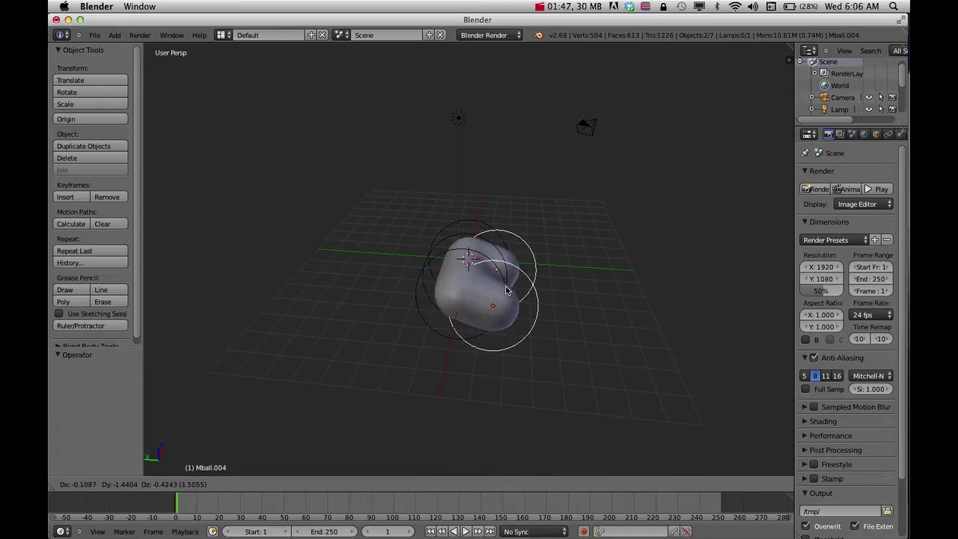
left_click(509, 290)
middle_click_drag(522, 285, 554, 282)
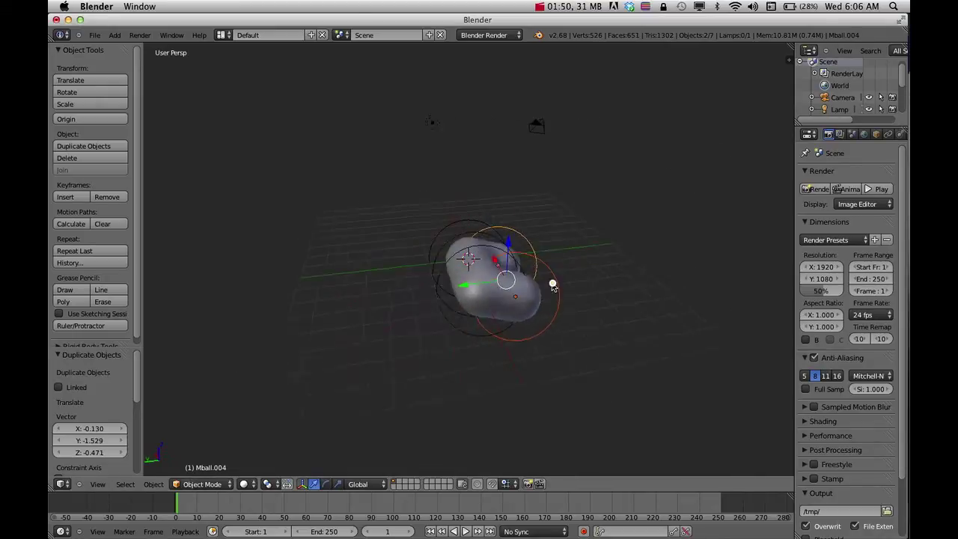
Step: Duplicate Mball.002 and Mball together and place the pair beside the body
right_click(449, 314)
right_click(431, 260, "shift")
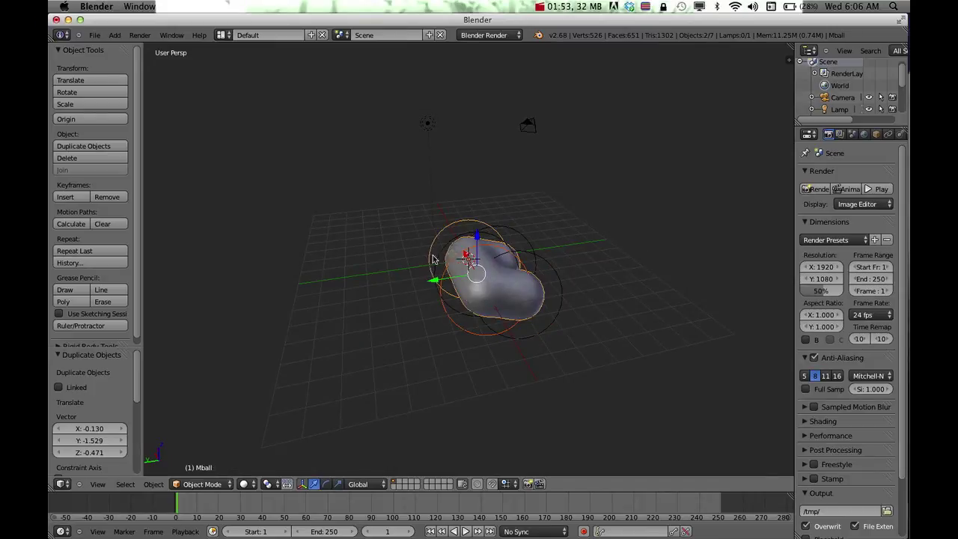
key("shift+d")
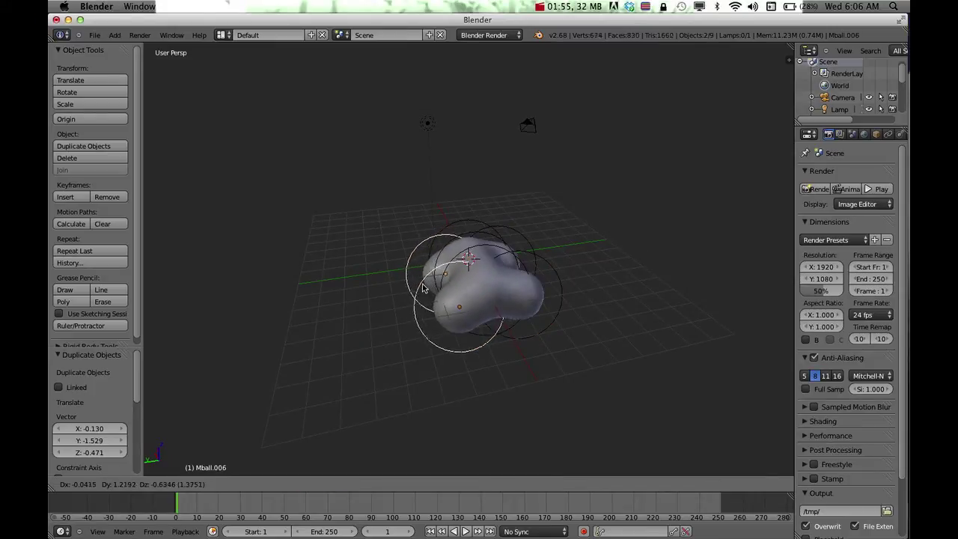
left_click(421, 291)
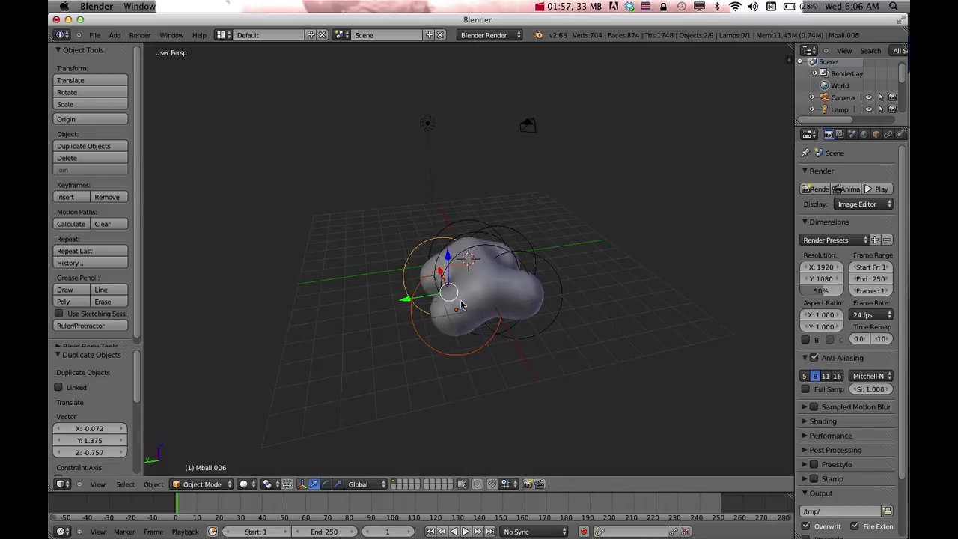
middle_click_drag(490, 301, 392, 300)
Step: Select the end metaball Mball.002 and start duplicating it
right_click(449, 254)
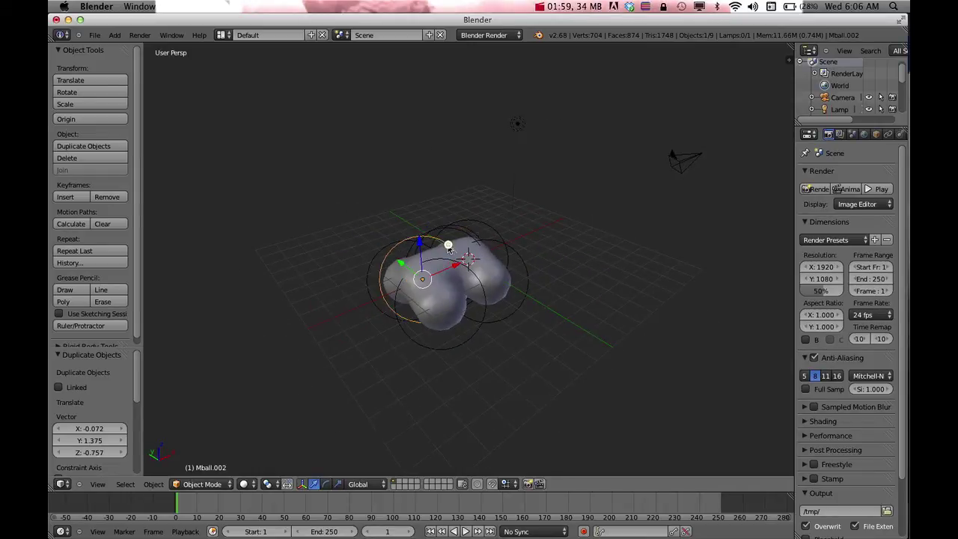
middle_click_drag(427, 278, 445, 277)
key("shift+d")
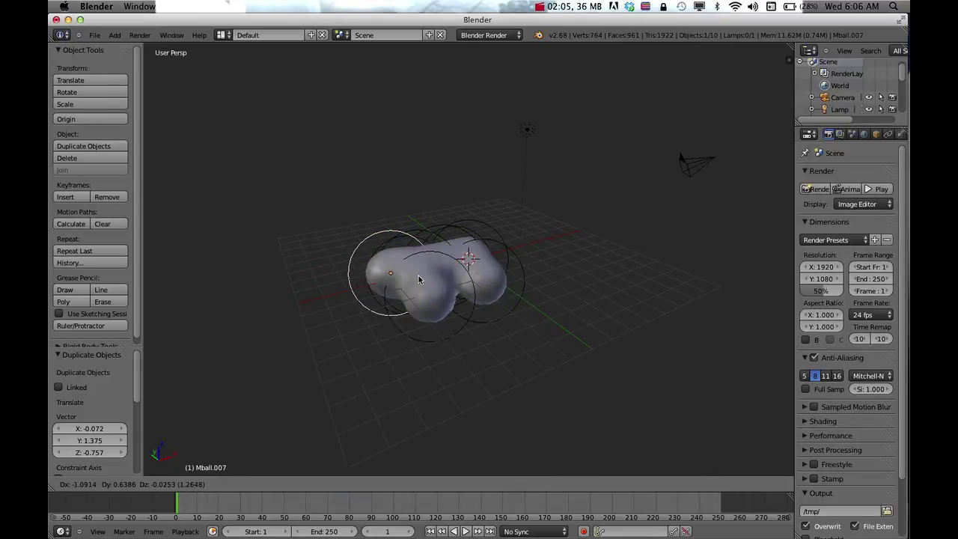
Step: Place the copy along X, raise it 0.842 on Z and scale it to 1.233 as the head
key("x")
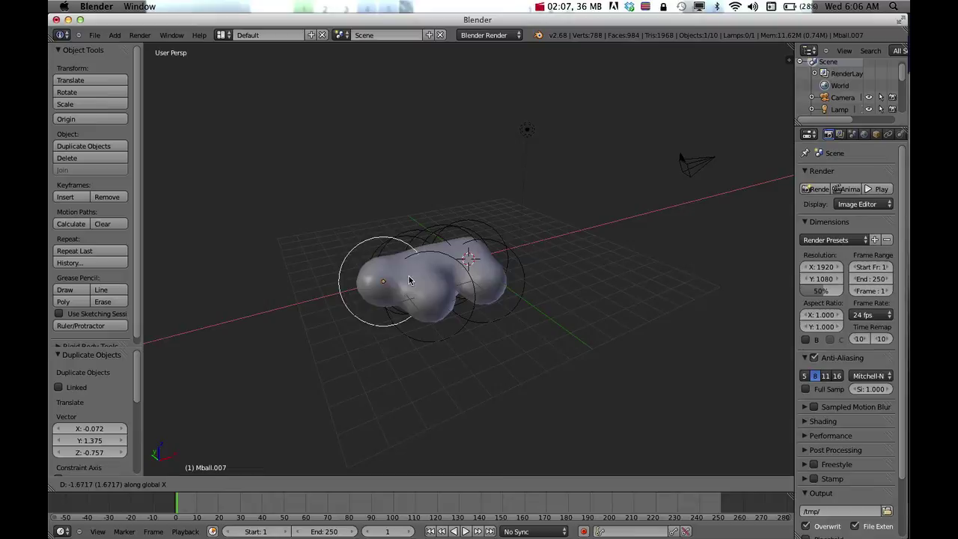
left_click(404, 276)
key("g")
key("z")
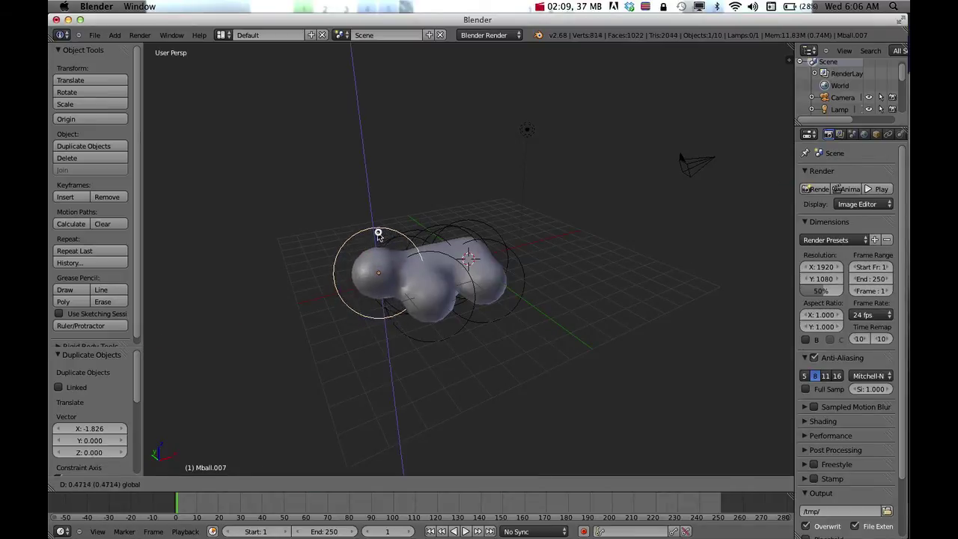
left_click(378, 226)
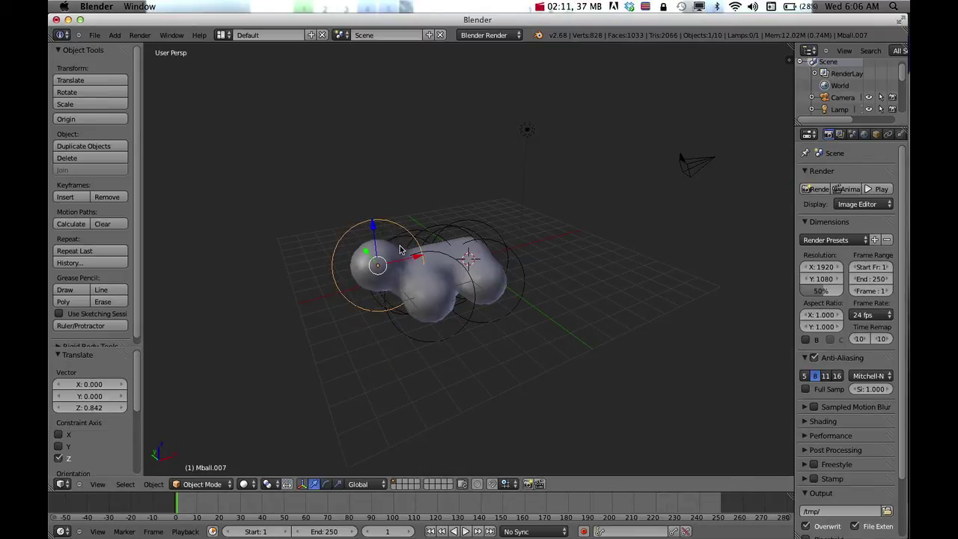
key("s")
left_click(448, 275)
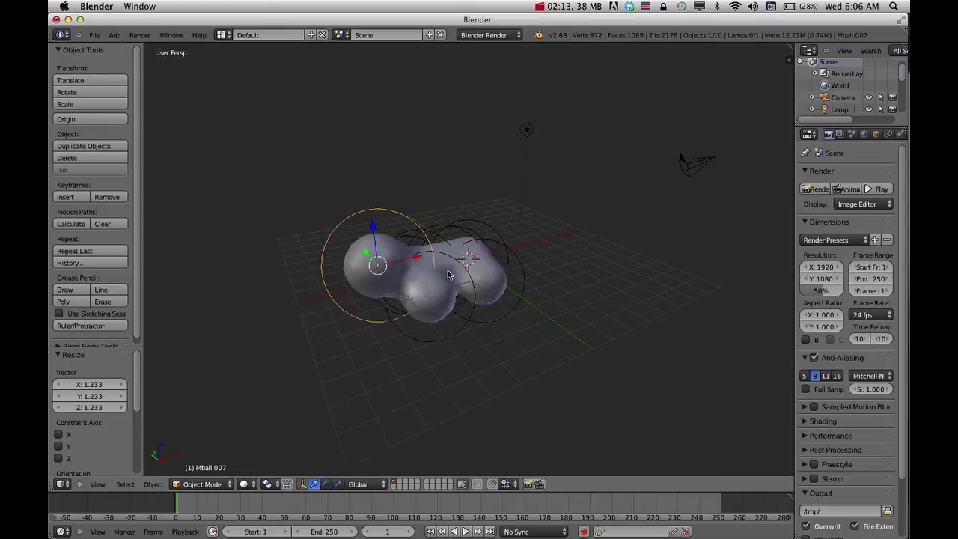
middle_click_drag(448, 274, 375, 294)
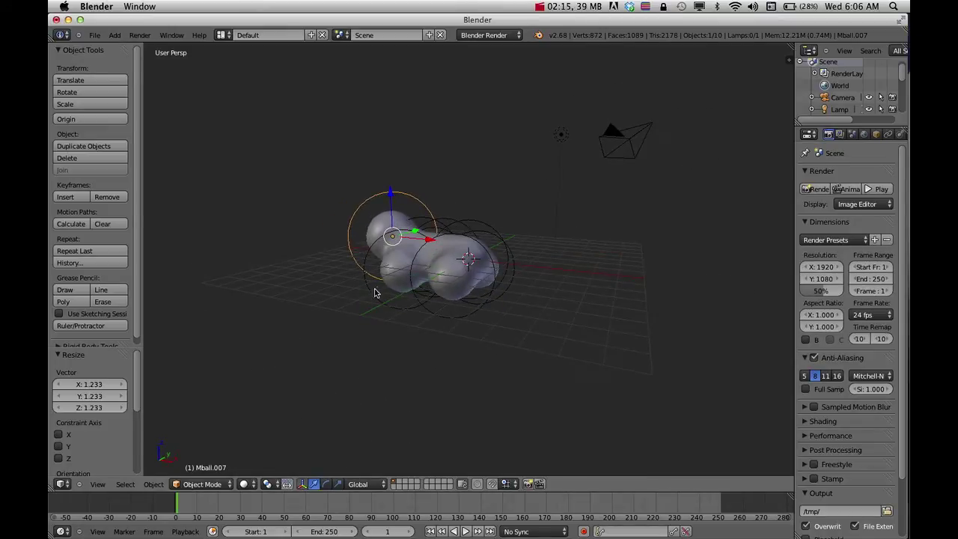
Step: Select three of the lower body metaballs
right_click(410, 310)
right_click(439, 314, "shift")
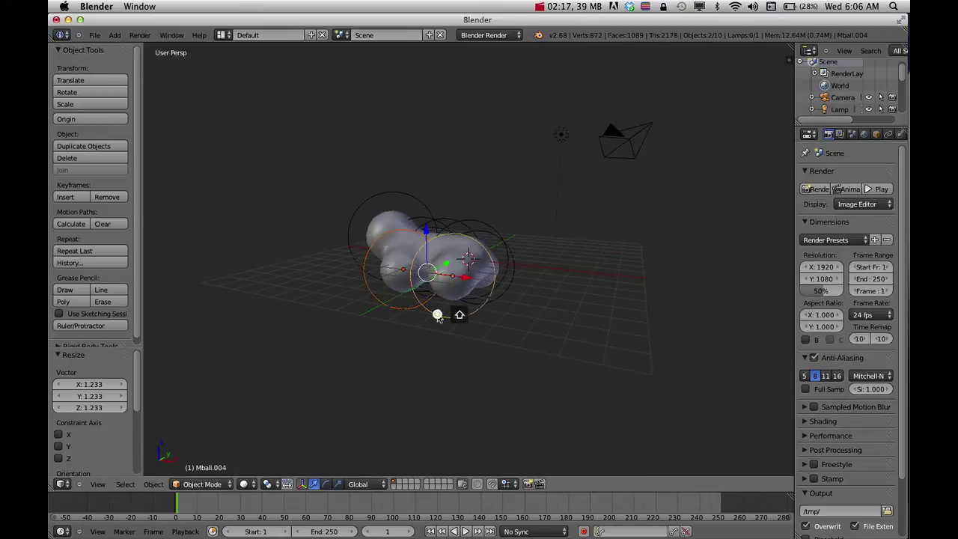
middle_click_drag(488, 294, 426, 295)
right_click(520, 304, "shift")
Step: Add a fourth body metaball, duplicate all four and drop the copies 1.473 down Z as legs
right_click(561, 293, "shift")
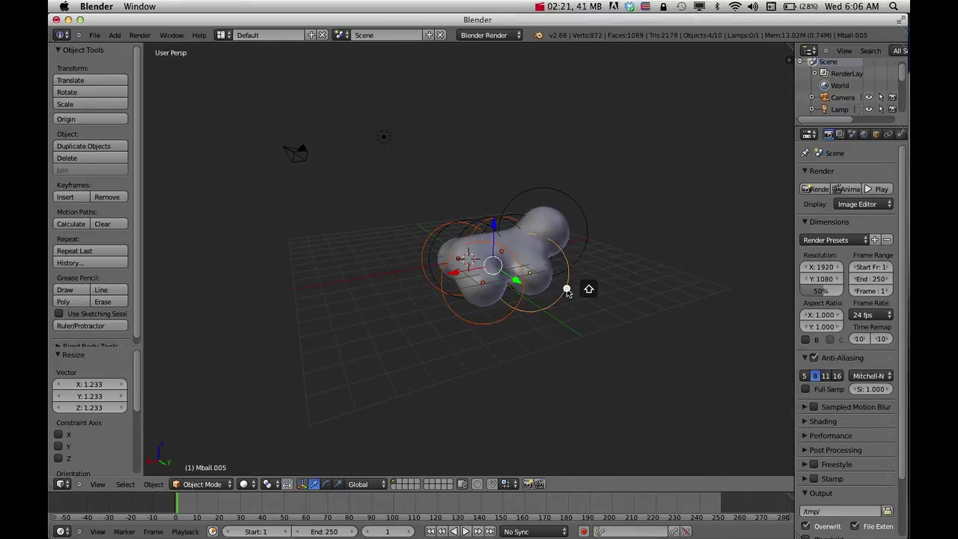
scroll(556, 292, "up", 2)
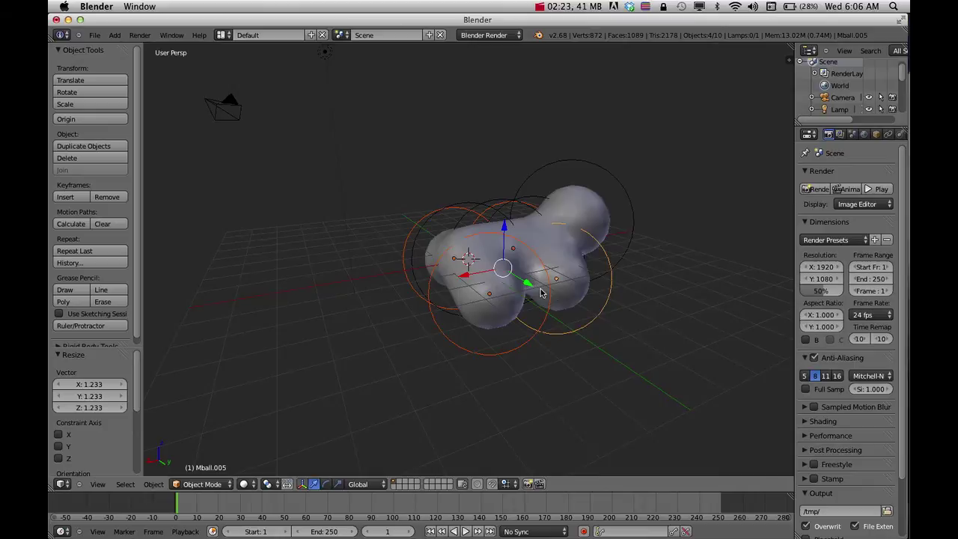
key("shift+d")
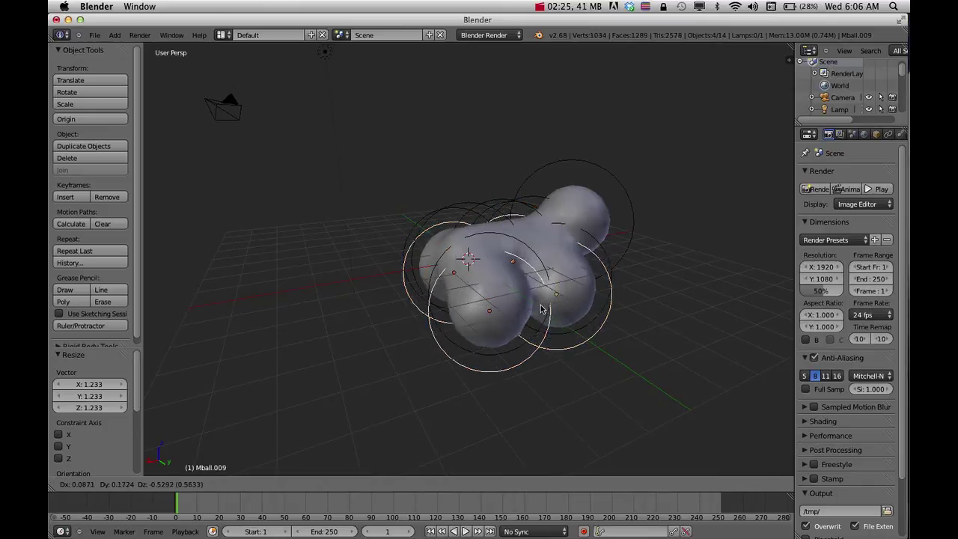
key("z")
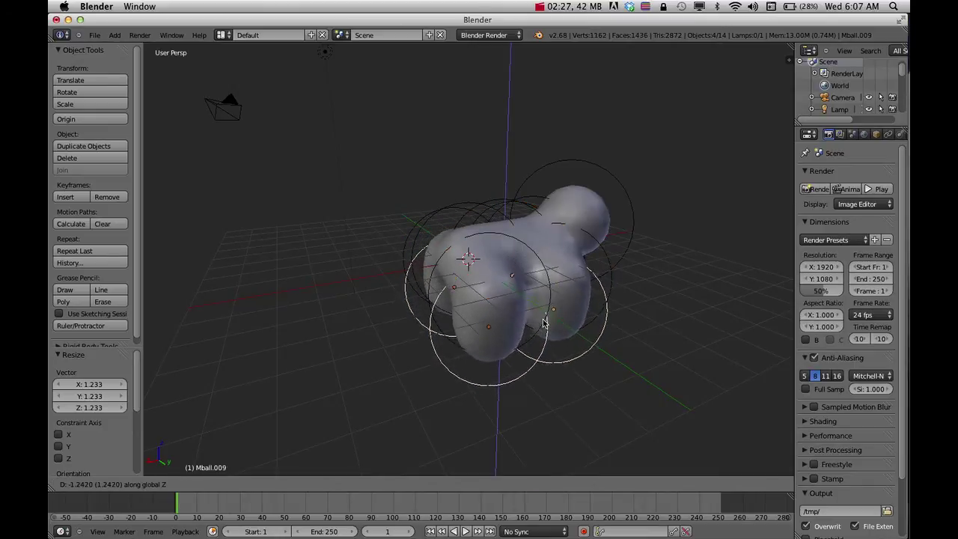
left_click(544, 327)
middle_click_drag(544, 327, 614, 292)
middle_click_drag(472, 334, 560, 332)
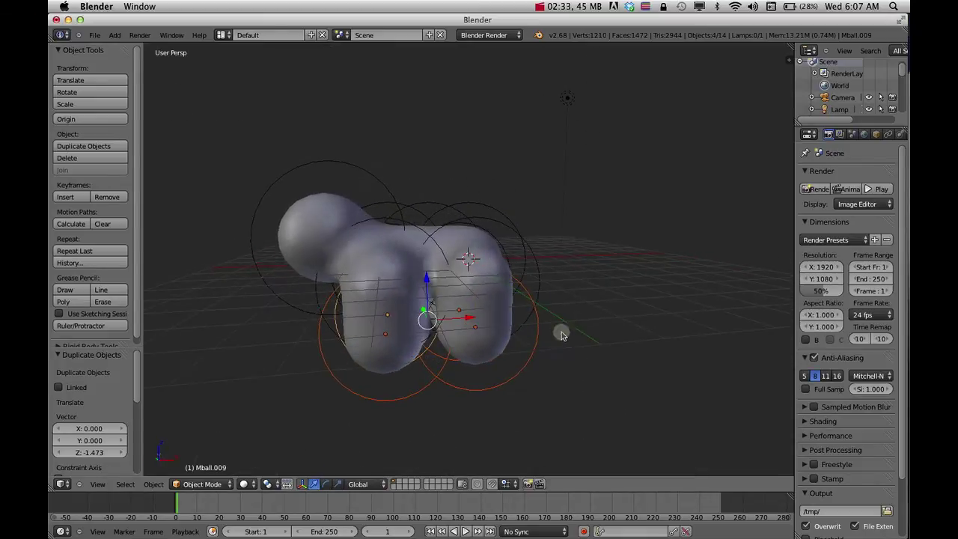
middle_click_drag(482, 342, 543, 354)
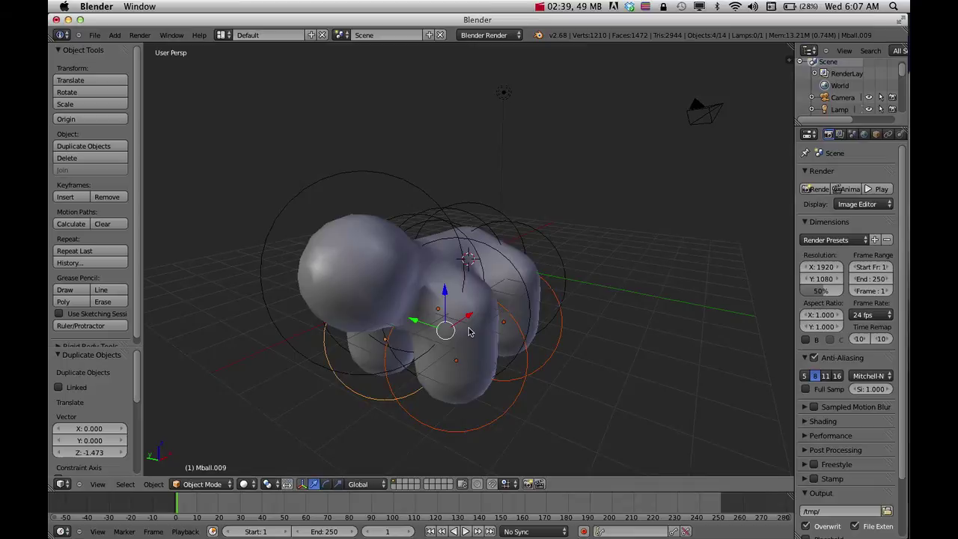
middle_click_drag(470, 331, 558, 316)
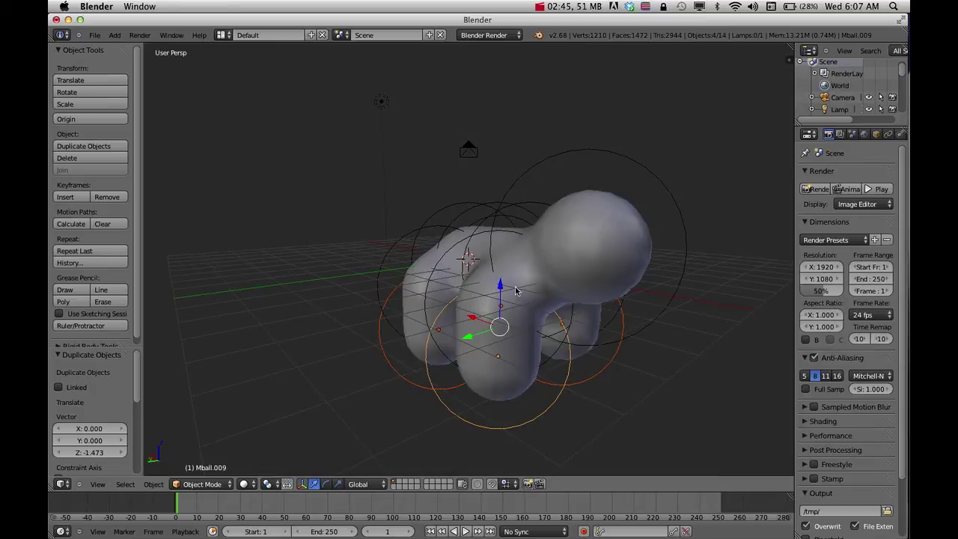
Step: Select Mball and convert the creature to a mesh with Alt+C, producing Mball.012
right_click(542, 270)
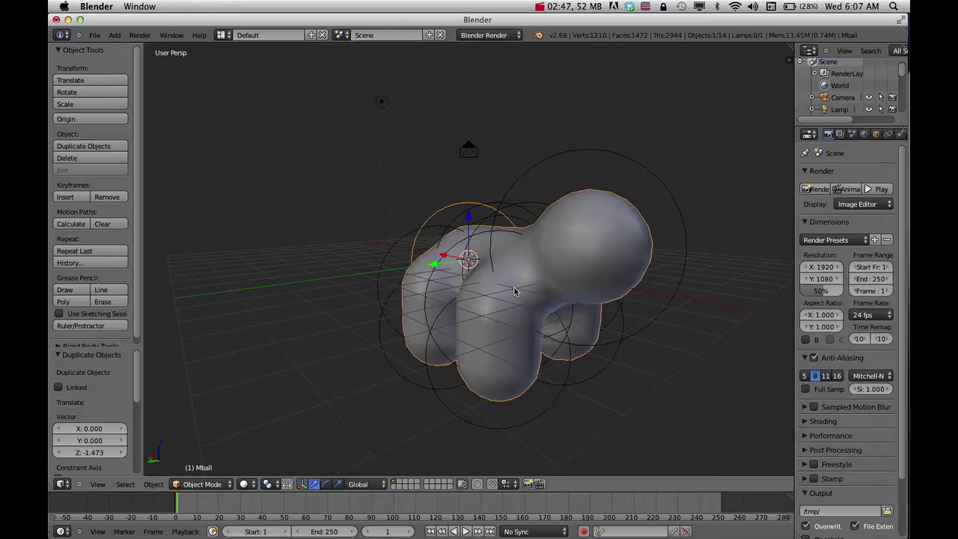
middle_click_drag(514, 292, 534, 302)
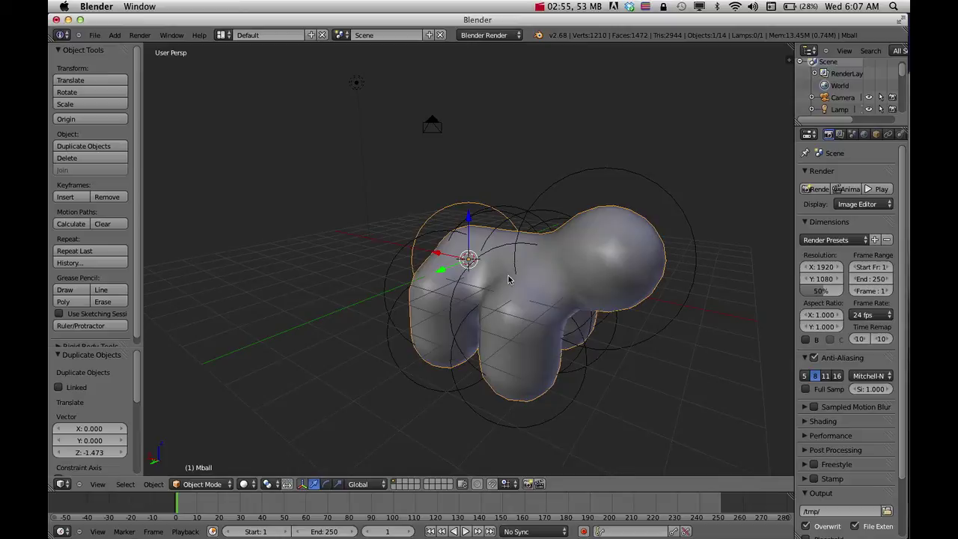
key("alt+c")
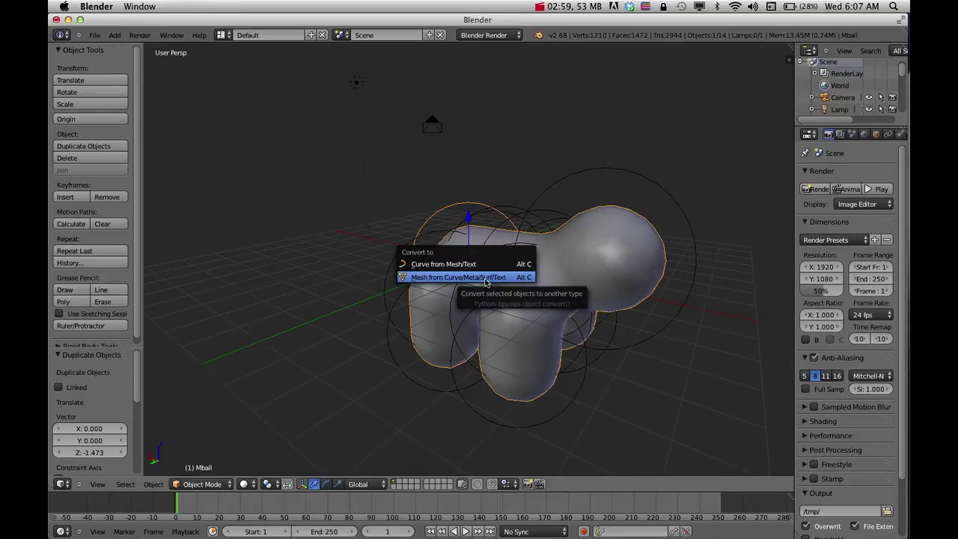
left_click(431, 277)
middle_click_drag(542, 301, 523, 283)
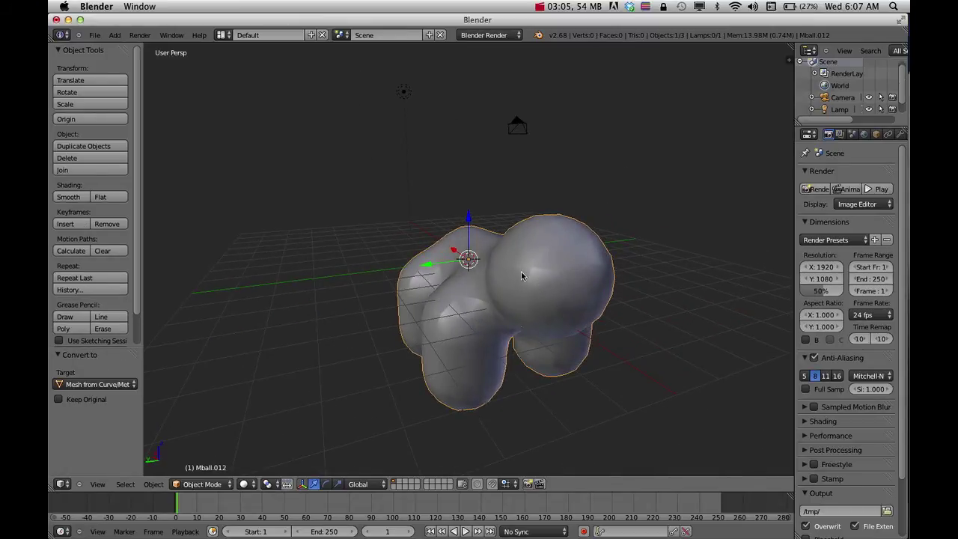
Step: Switch the mesh to Edit Mode and select all of it
left_click(224, 484)
left_click(211, 458)
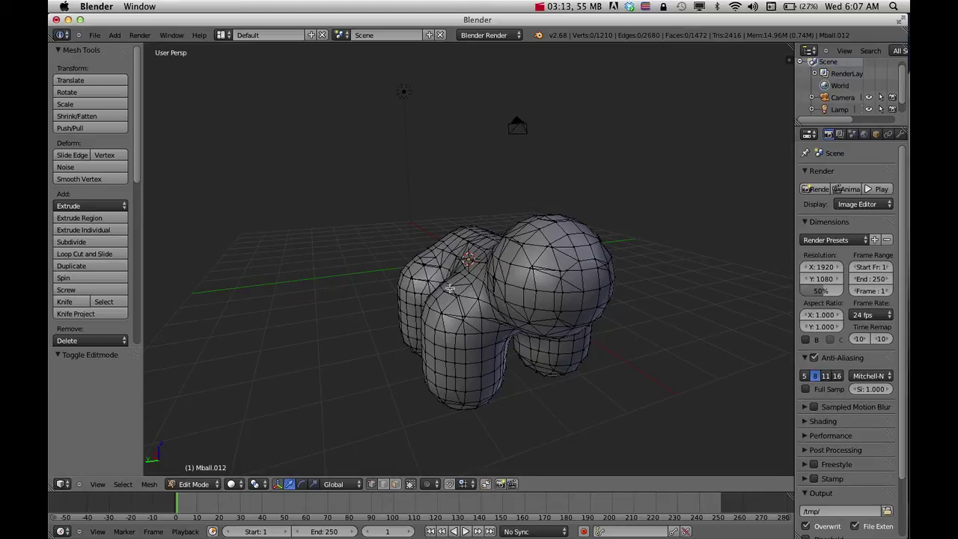
key("a")
middle_click_drag(483, 293, 392, 295)
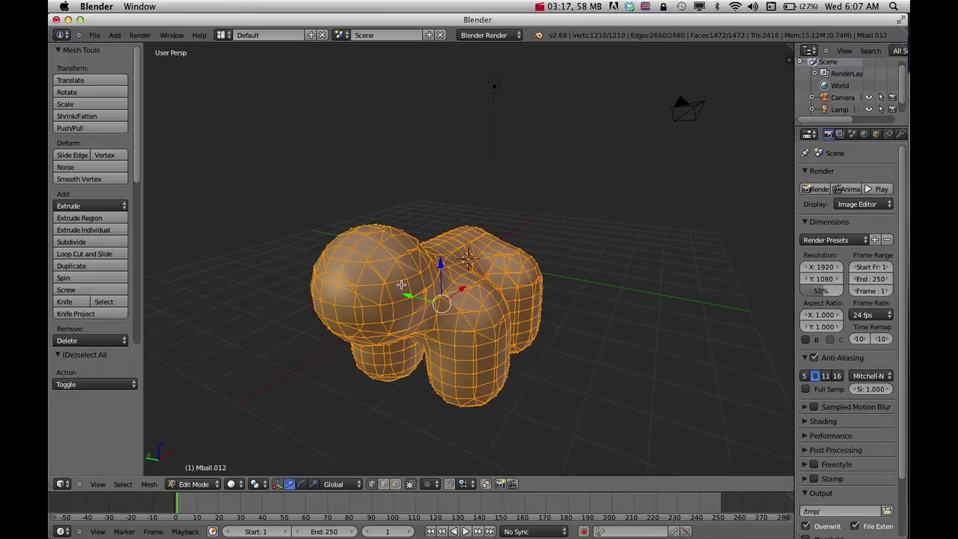
Step: Subdivide the mesh twice with 1 cut each, reaching 19,330 vertices
scroll(378, 283, "up", 2)
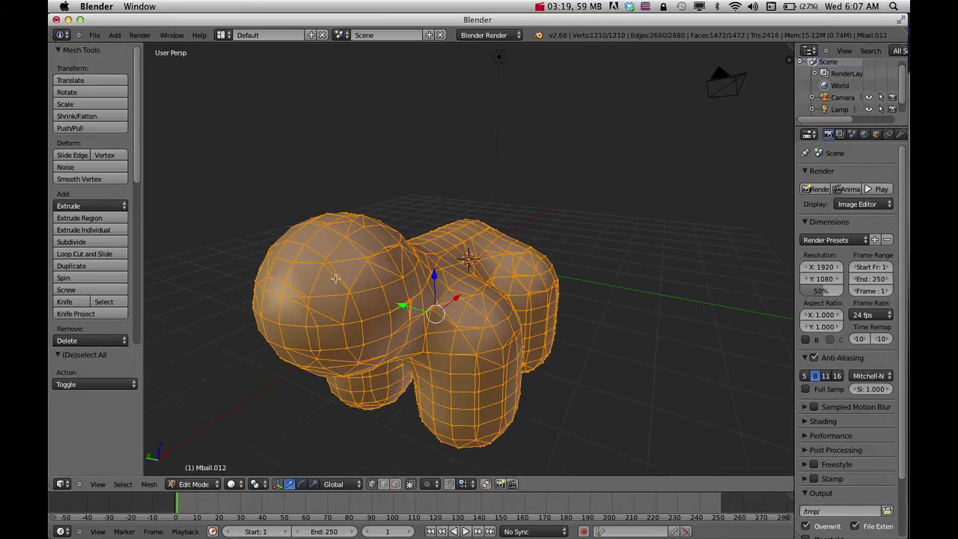
left_click(97, 243)
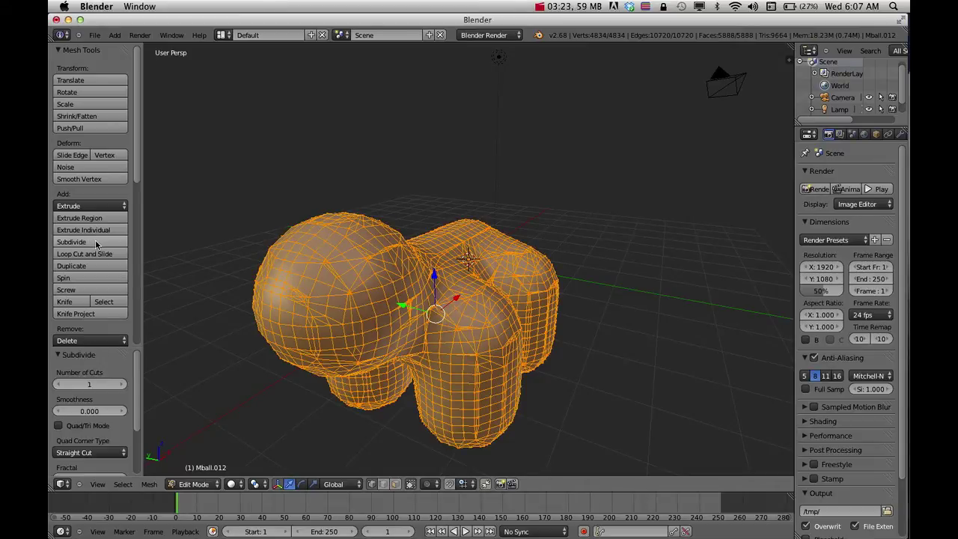
left_click(96, 244)
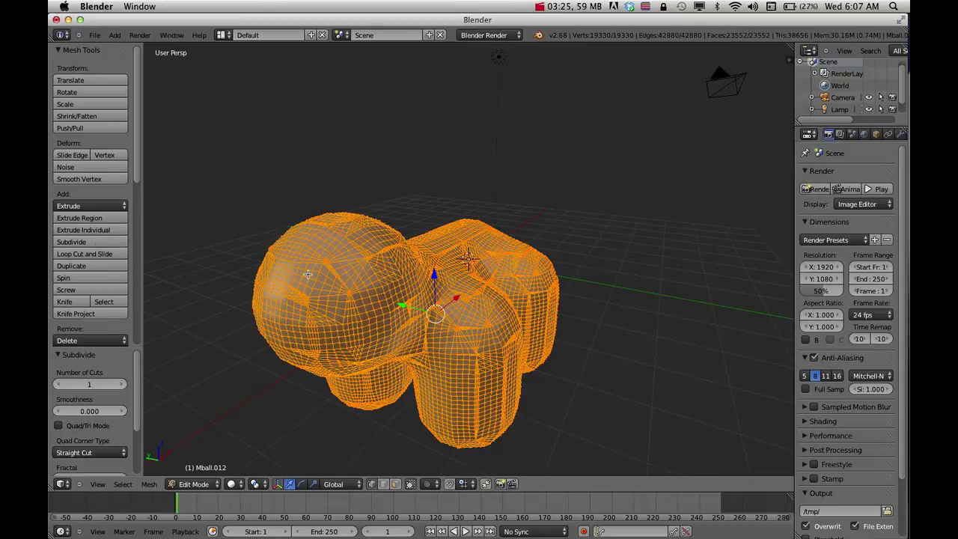
middle_click_drag(310, 293, 409, 285)
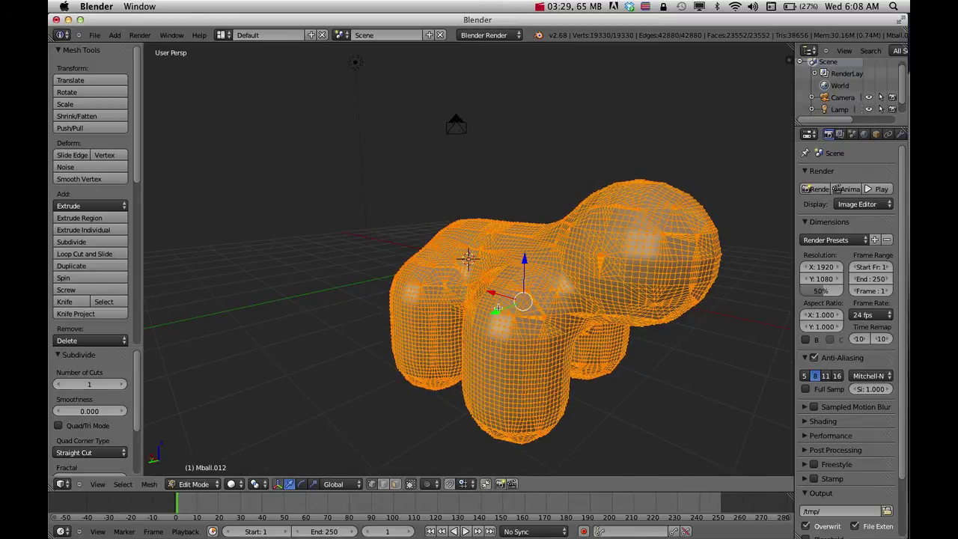
Step: Put Mball.012 in Sculpt Mode with the SculptDraw brush at radius 25, strength 0.447
left_click(213, 484)
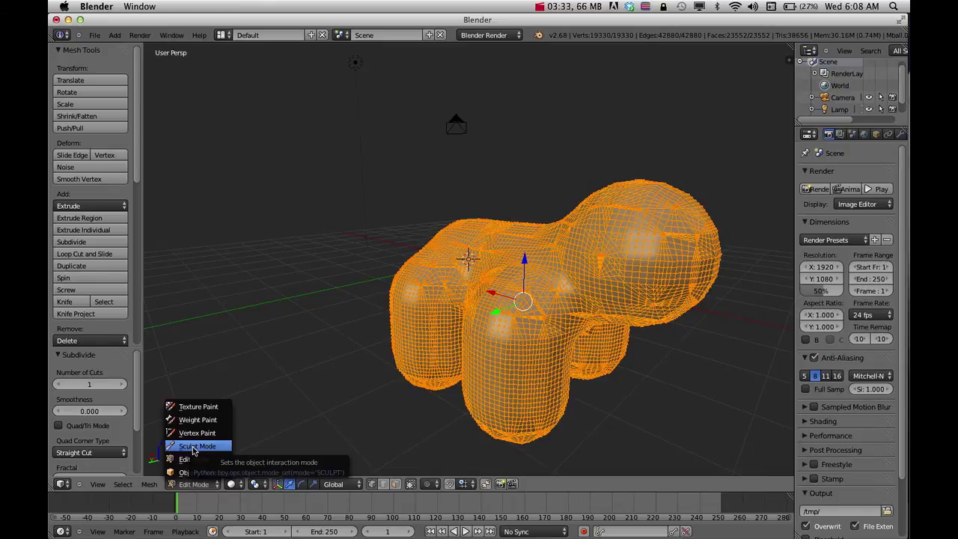
left_click(193, 446)
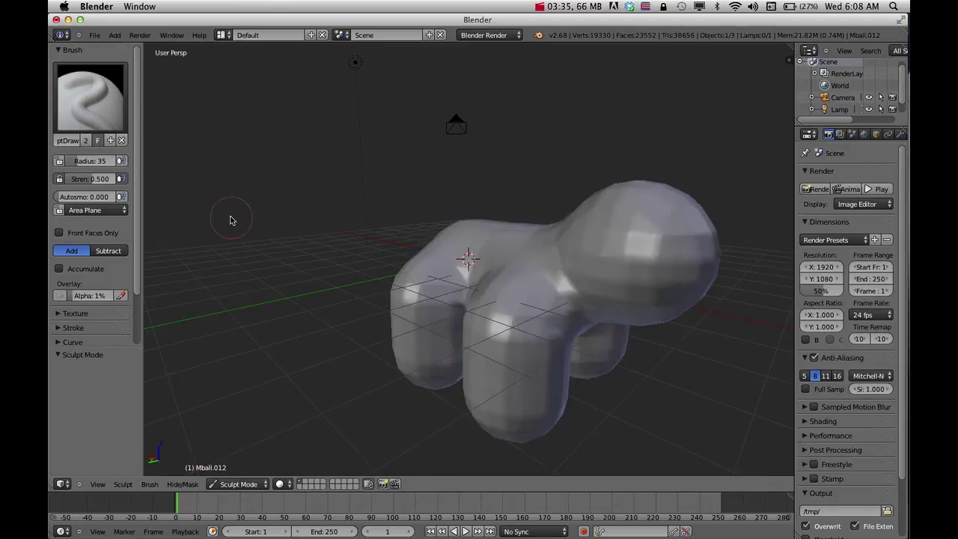
left_click(100, 105)
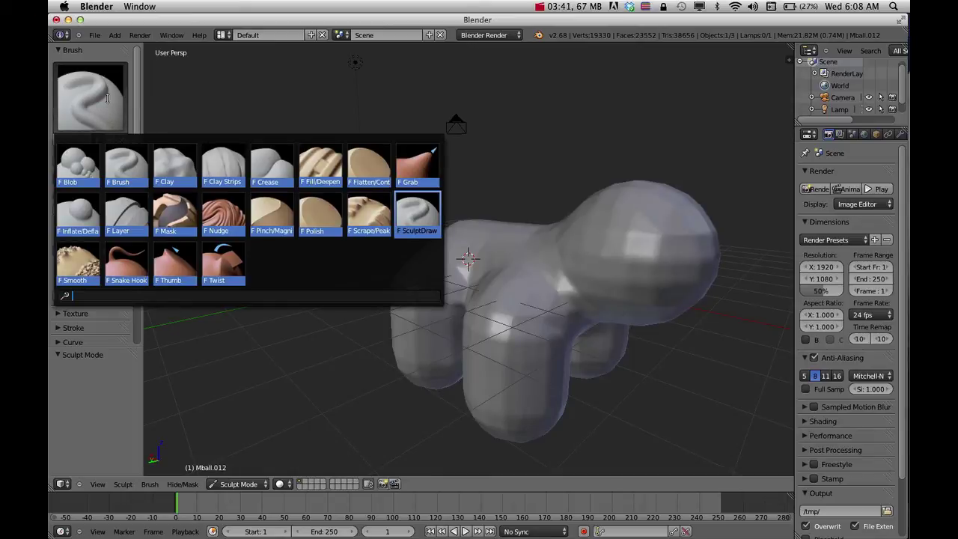
left_click(421, 217)
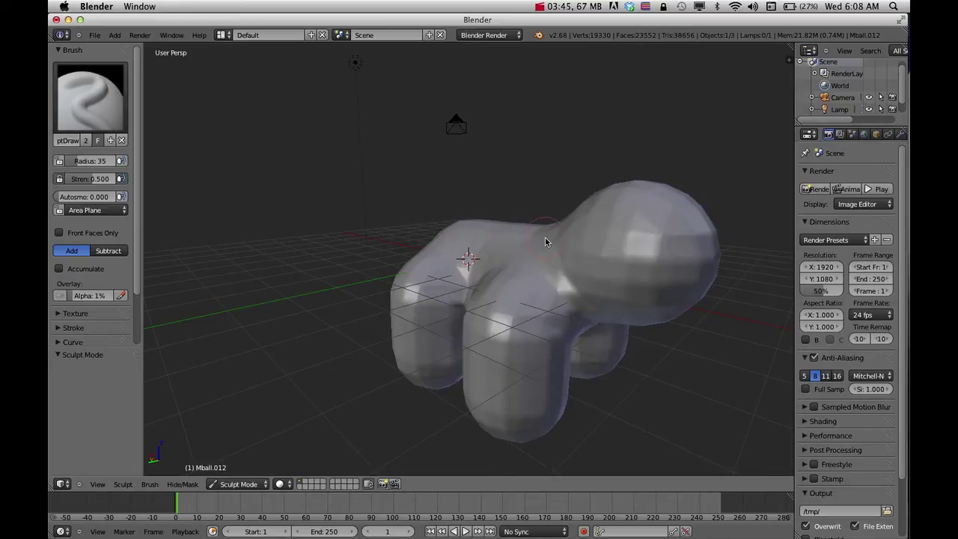
middle_click_drag(545, 241, 449, 242)
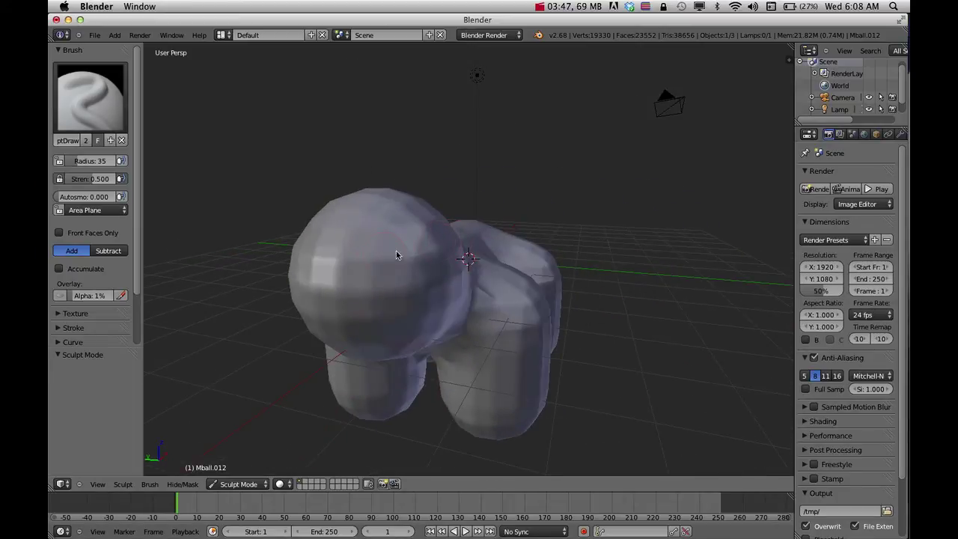
middle_click_drag(397, 255, 325, 272)
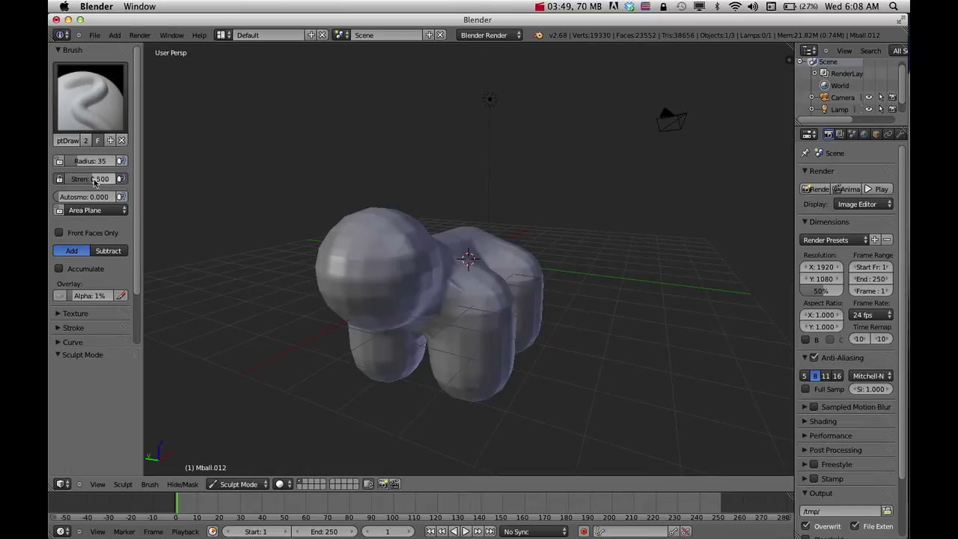
mouse_move(89, 161)
left_mouse_down()
mouse_move(112, 161)
mouse_move(66, 161)
mouse_move(83, 181)
left_mouse_up()
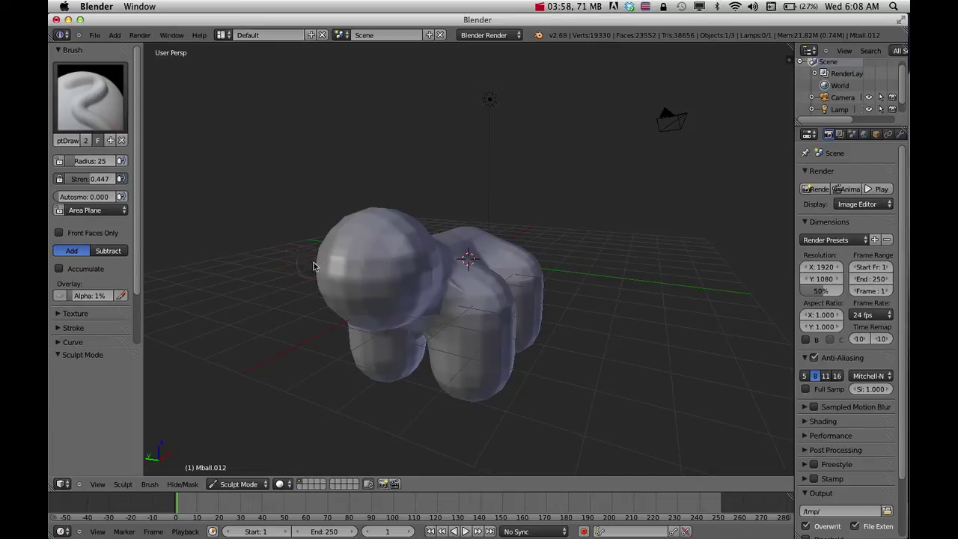
Step: Set the SculptDraw brush to Subtract and carve two eye sockets into the head
left_click(109, 251)
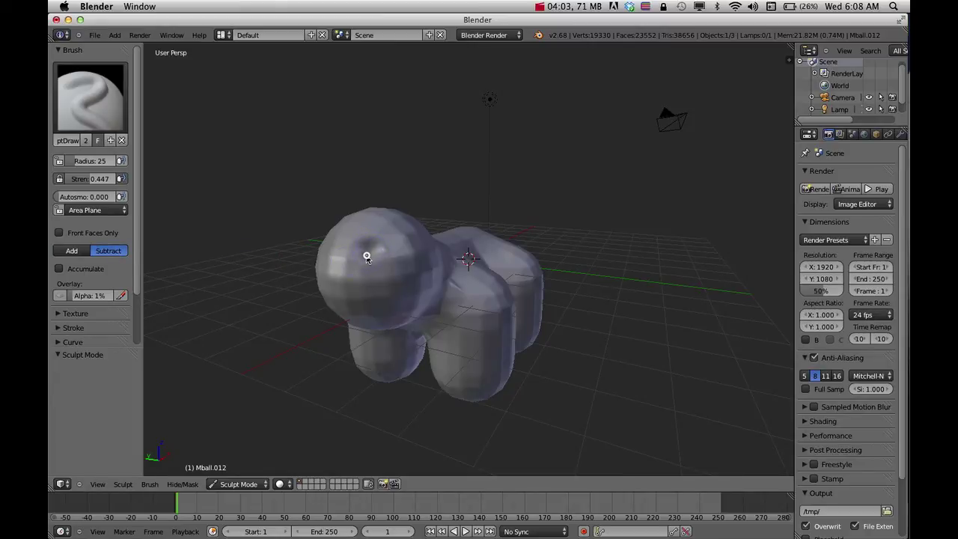
scroll(374, 259, "right", 6)
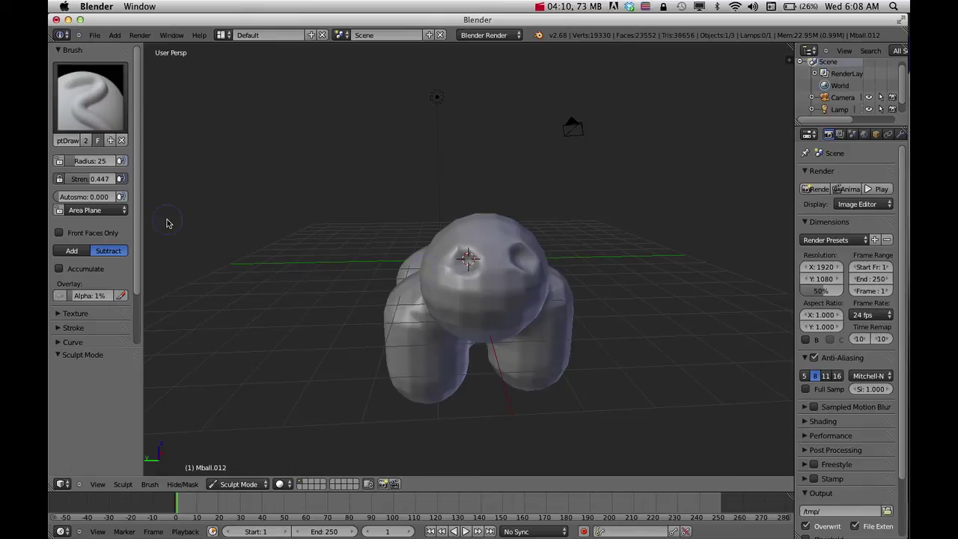
left_click(66, 250)
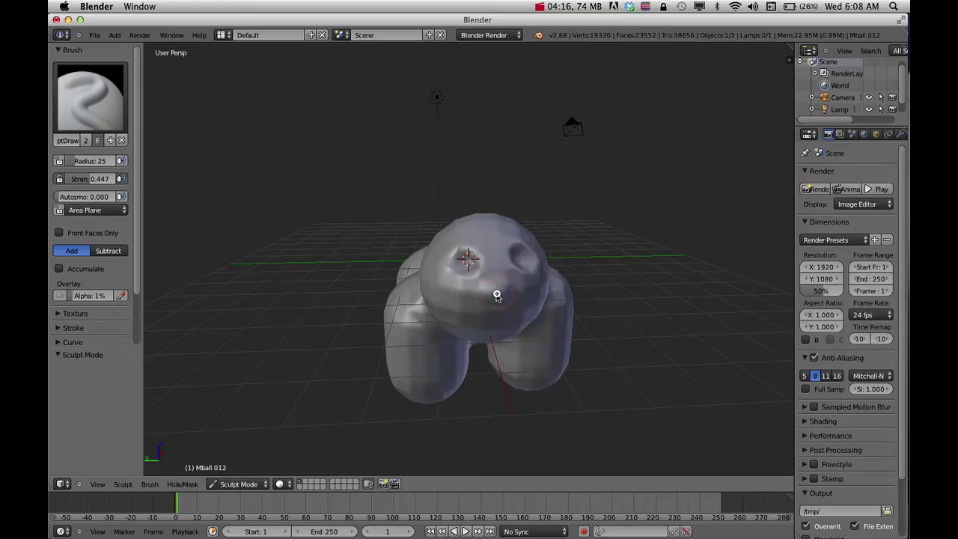
middle_click_drag(505, 293, 390, 300)
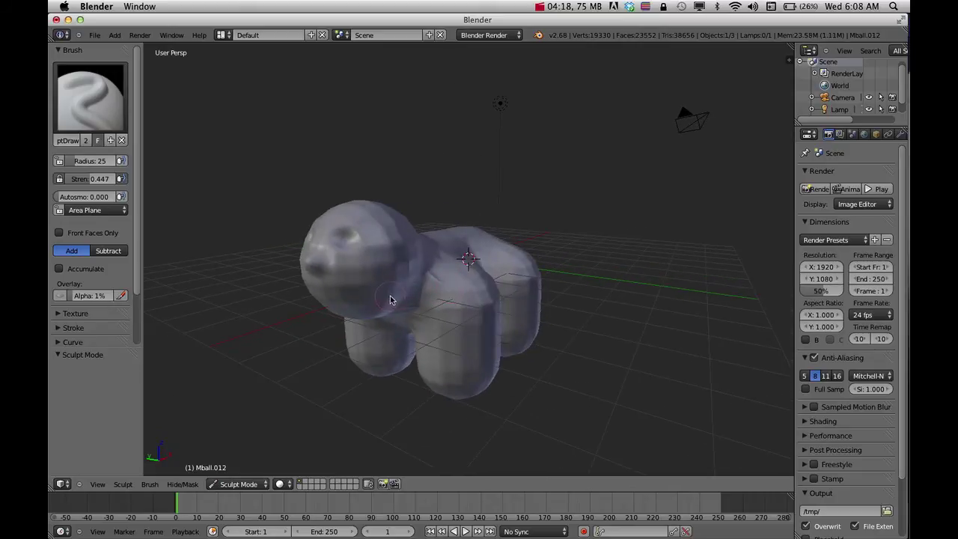
middle_click_drag(314, 265, 376, 274)
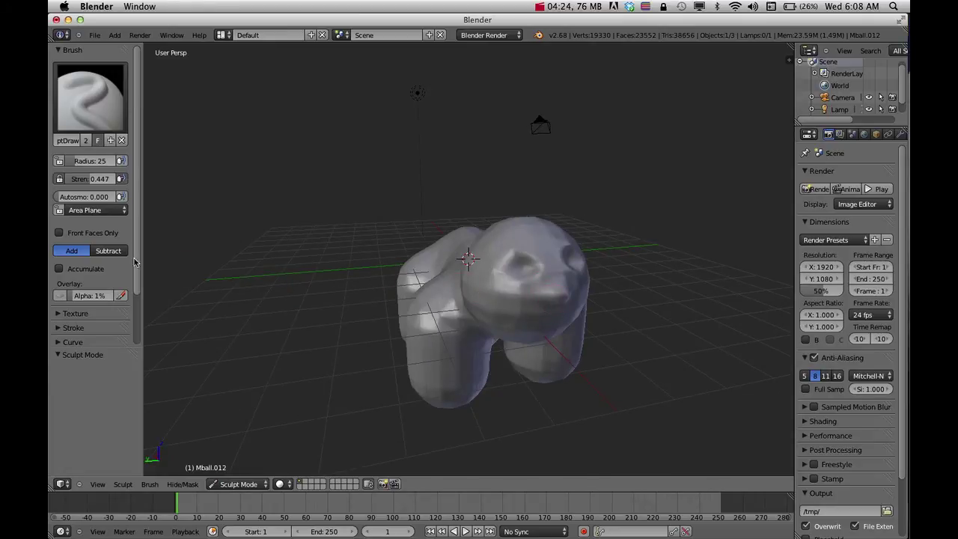
Step: Carve a mouth groove into the front of the head with the Subtract brush
left_click(111, 251)
middle_click_drag(466, 299, 434, 284)
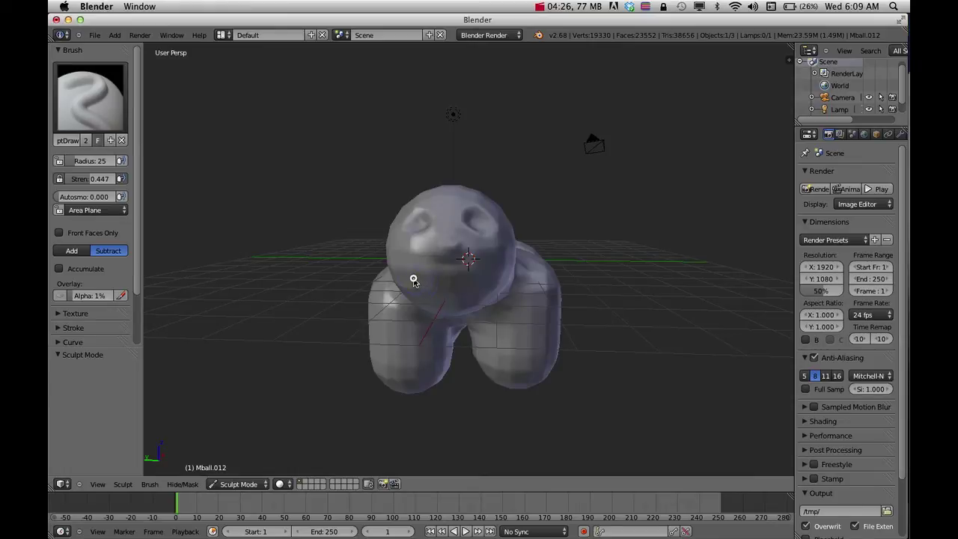
mouse_move(444, 280)
left_mouse_down()
mouse_move(415, 278)
mouse_move(466, 278)
mouse_move(425, 277)
mouse_move(458, 280)
left_mouse_up()
middle_click_drag(465, 263, 427, 280)
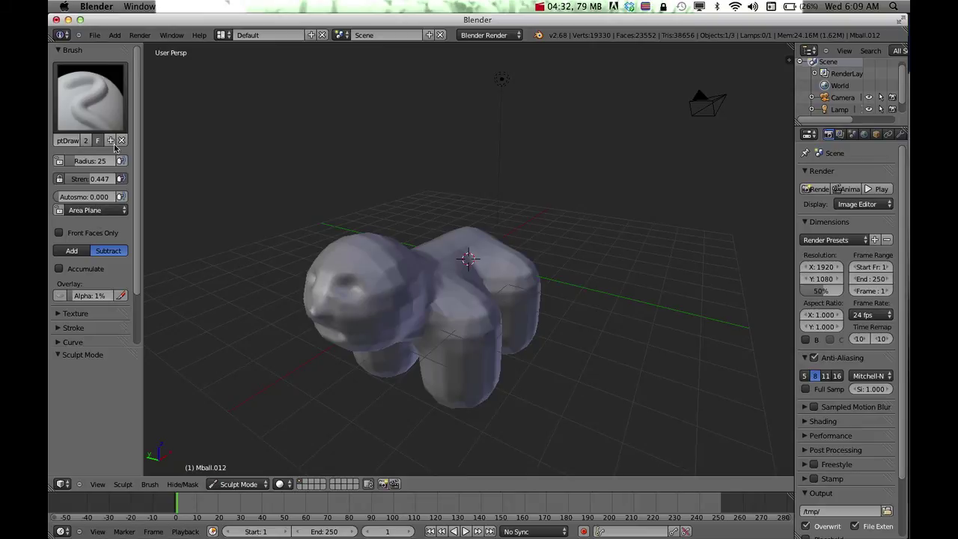
Step: Pull two small cat-like ears up from the top of the head using the Grab brush
left_click(101, 114)
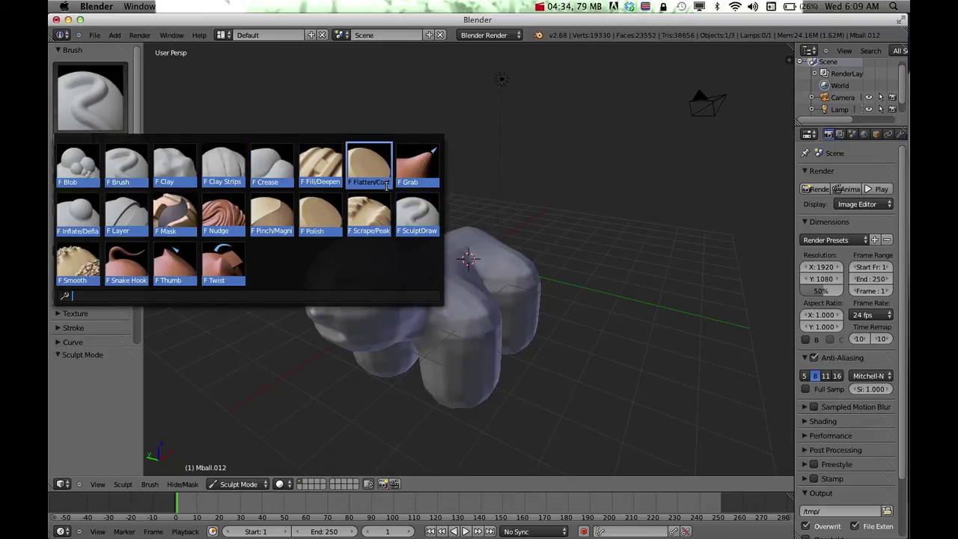
left_click(425, 166)
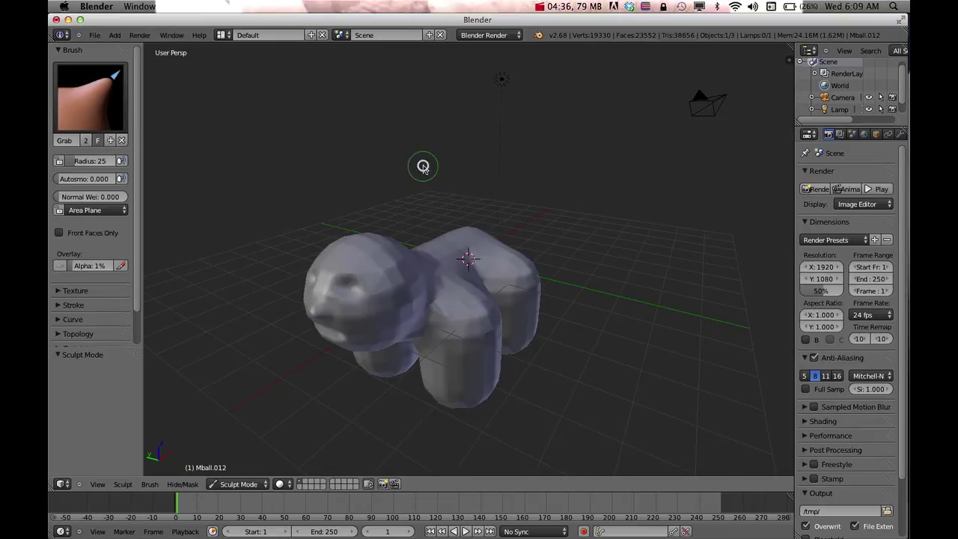
mouse_move(387, 242)
middle_mouse_down()
mouse_move(424, 235)
mouse_move(469, 257)
middle_mouse_up()
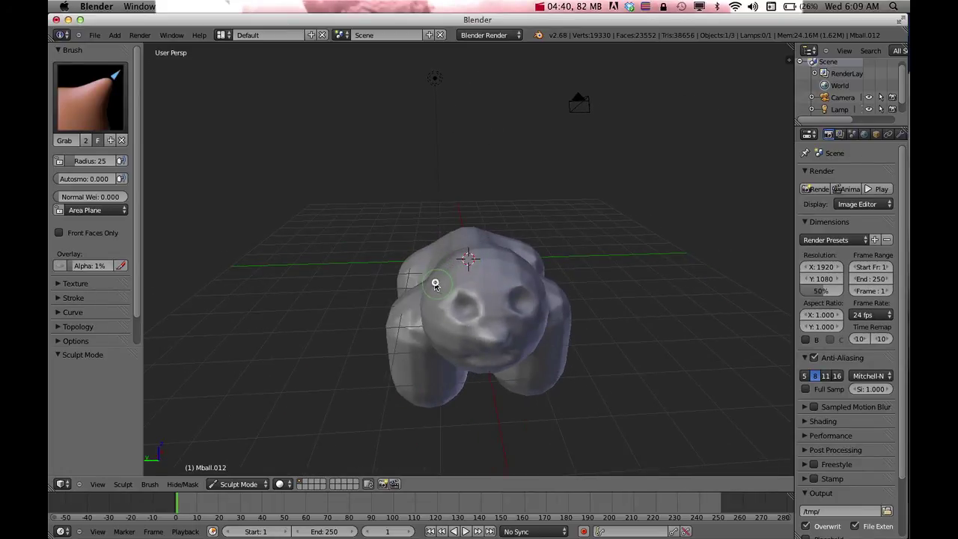
middle_click_drag(550, 271, 462, 251)
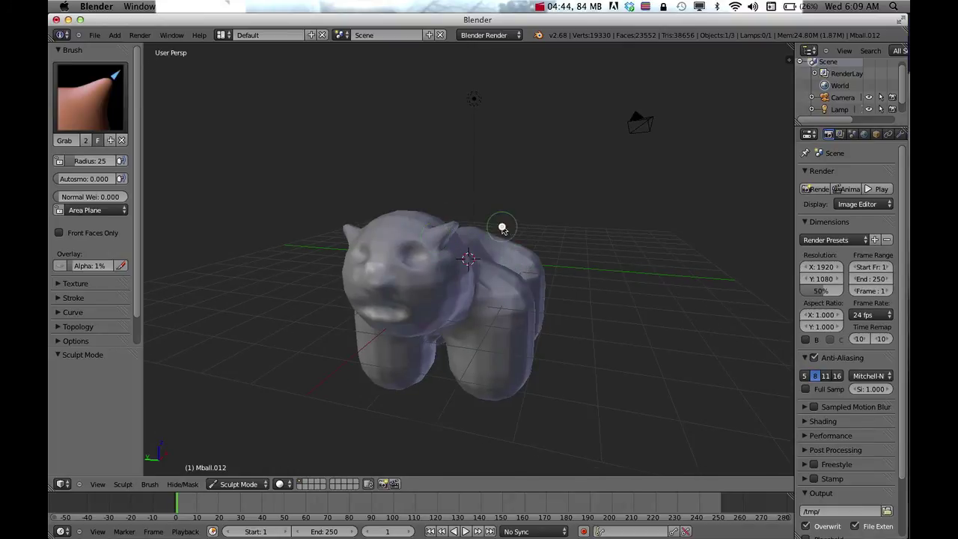
mouse_move(502, 224)
middle_mouse_down()
mouse_move(419, 267)
mouse_move(308, 252)
mouse_move(342, 278)
mouse_move(419, 297)
mouse_move(413, 276)
middle_mouse_up()
scroll(375, 288, "up", 3)
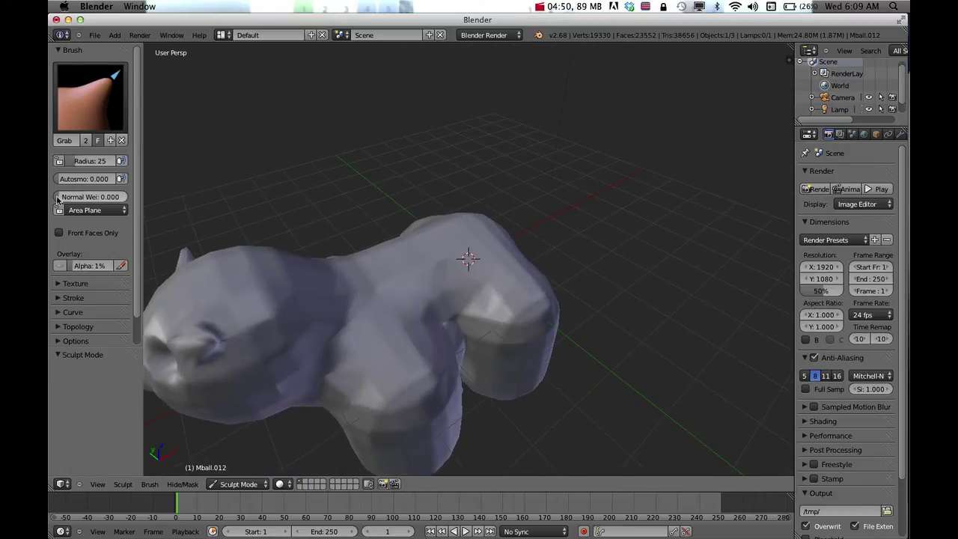
Step: Set the Grab brush radius to 59 and pull a row of spikes up along the back
left_click_drag(83, 164, 113, 164)
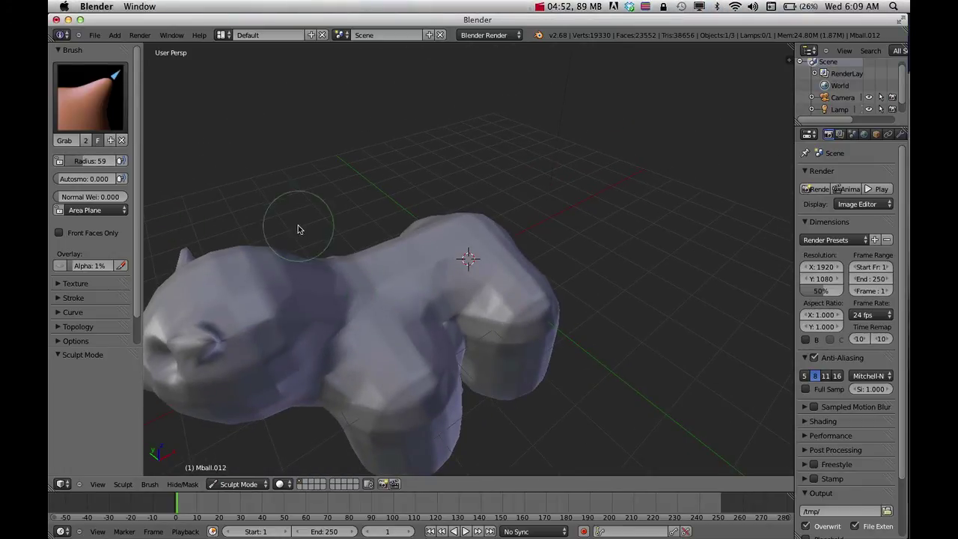
mouse_move(359, 313)
left_mouse_down()
mouse_move(378, 288)
mouse_move(437, 266)
left_mouse_up()
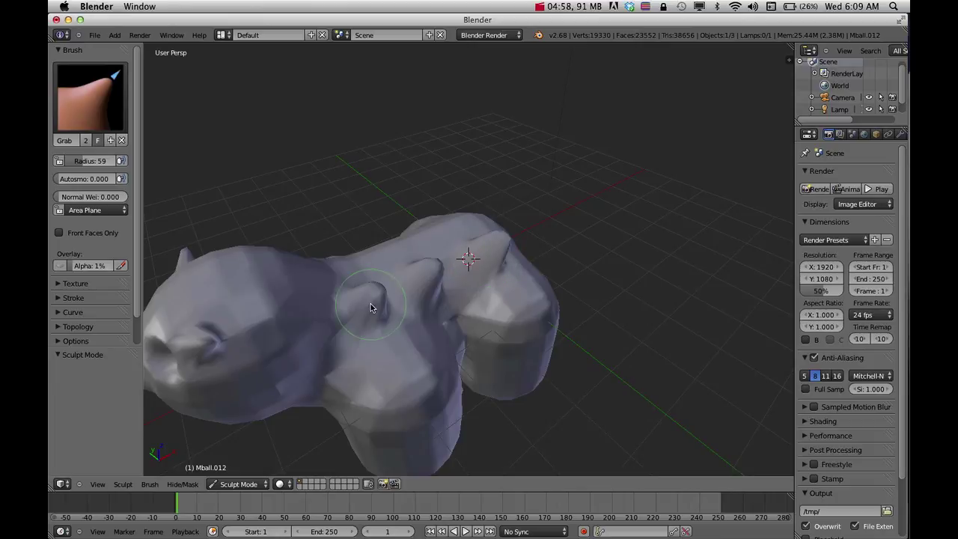
mouse_move(348, 310)
middle_mouse_down()
mouse_move(453, 278)
mouse_move(577, 268)
middle_mouse_up()
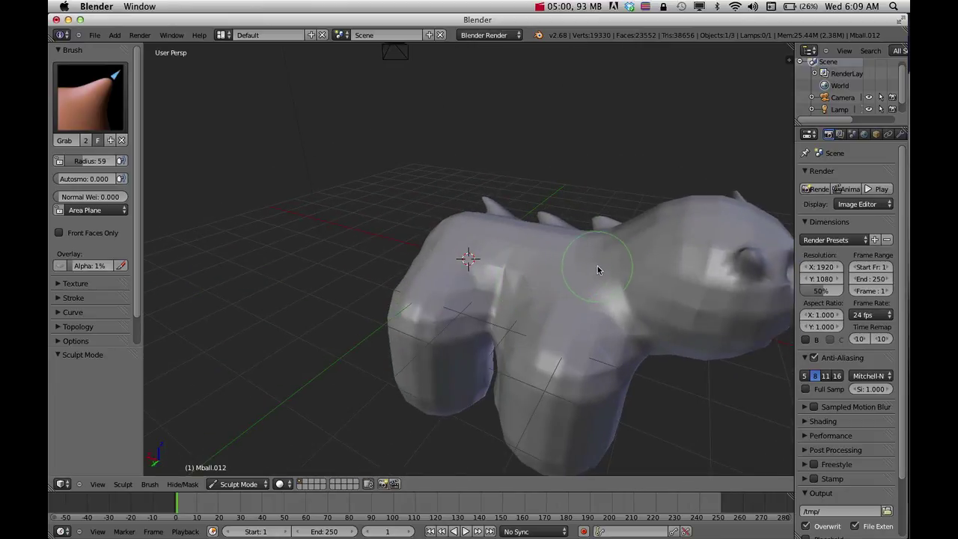
left_click_drag(603, 270, 576, 244)
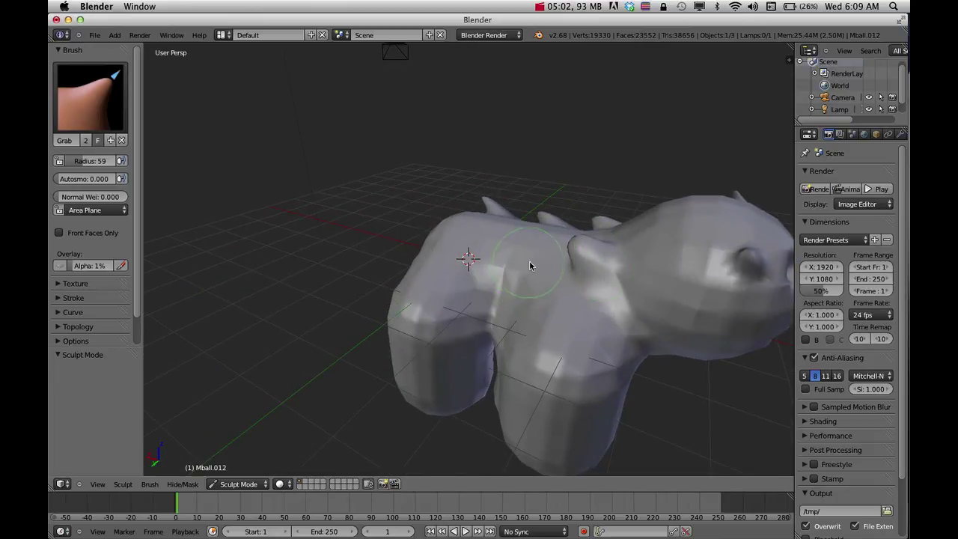
mouse_move(530, 265)
left_mouse_down()
mouse_move(532, 257)
mouse_move(515, 250)
left_mouse_up()
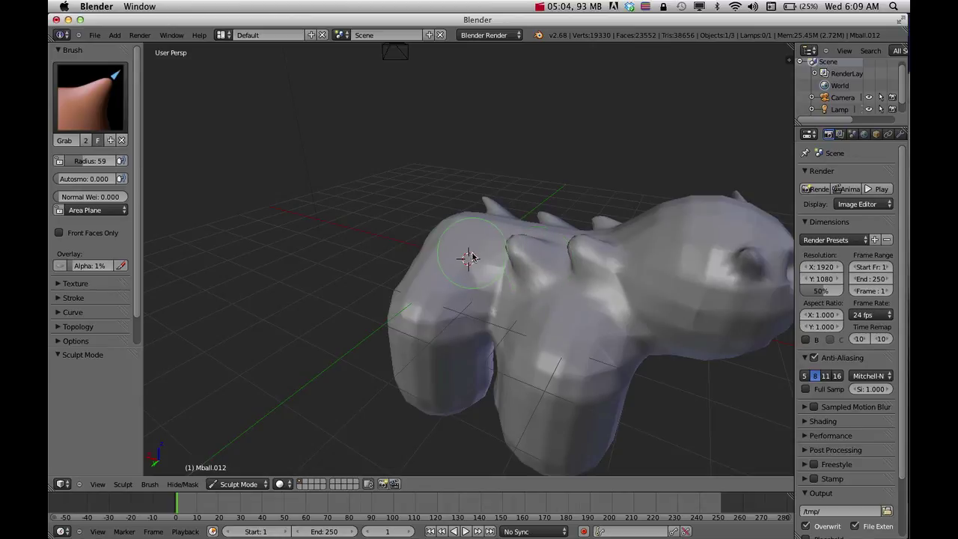
middle_click_drag(439, 272, 541, 327)
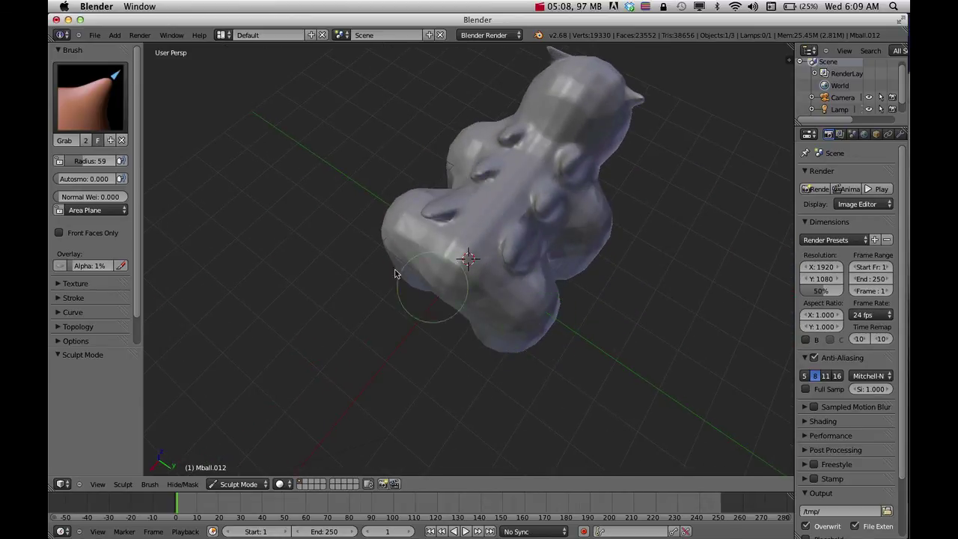
left_click(85, 106)
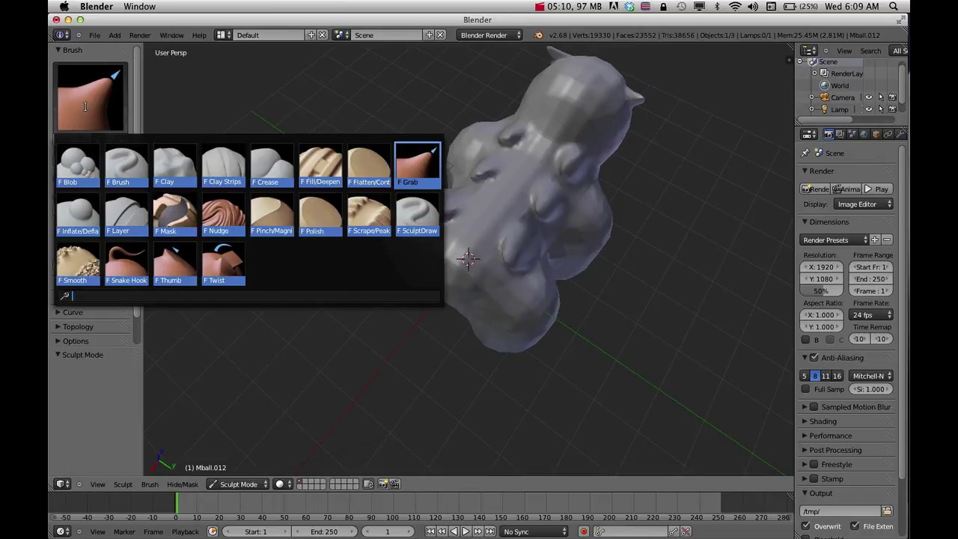